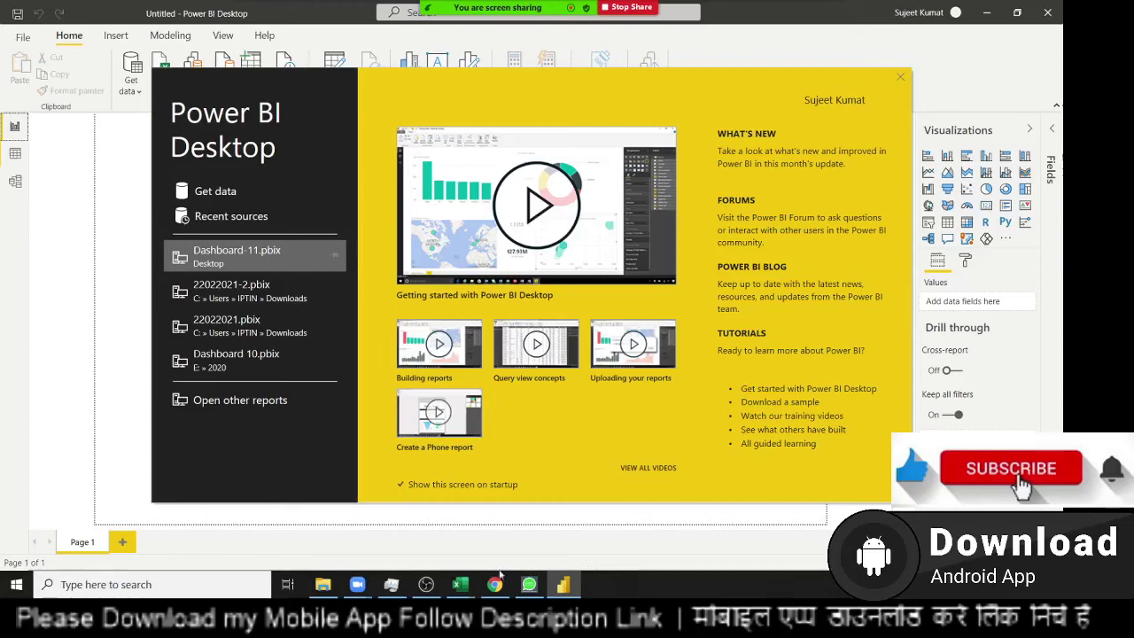
- Close the Power BI Desktop start-up splash screen to reveal the blank untitled report
click(824, 18)
click(845, 68)
click(900, 79)
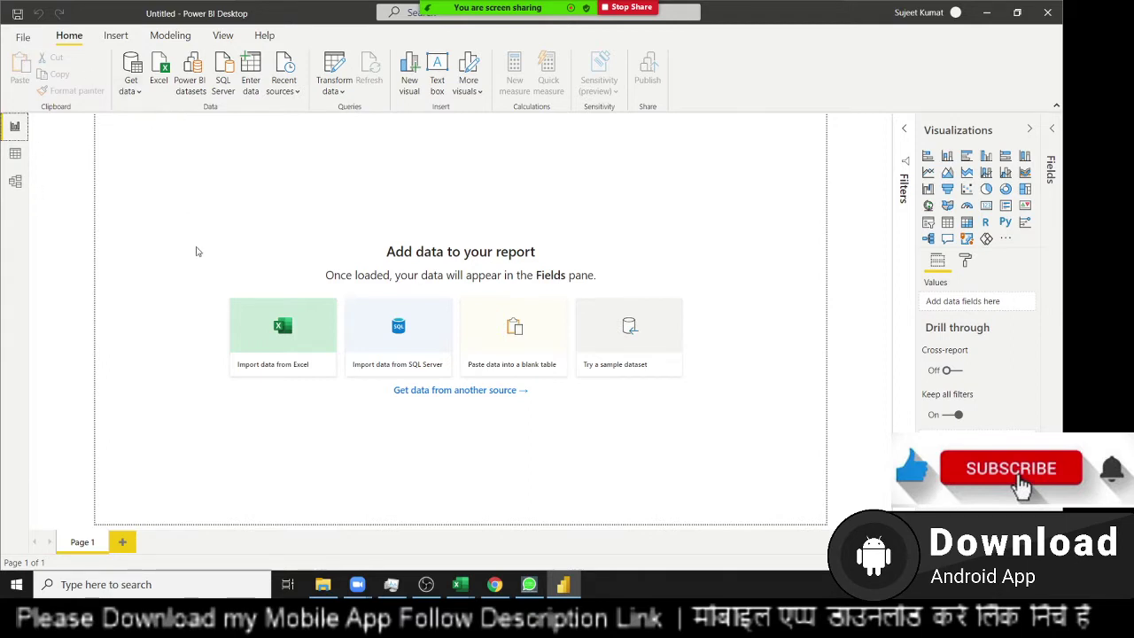
- Import the Data sheet from the DataP workbook in Downloads through the Excel connector
click(137, 92)
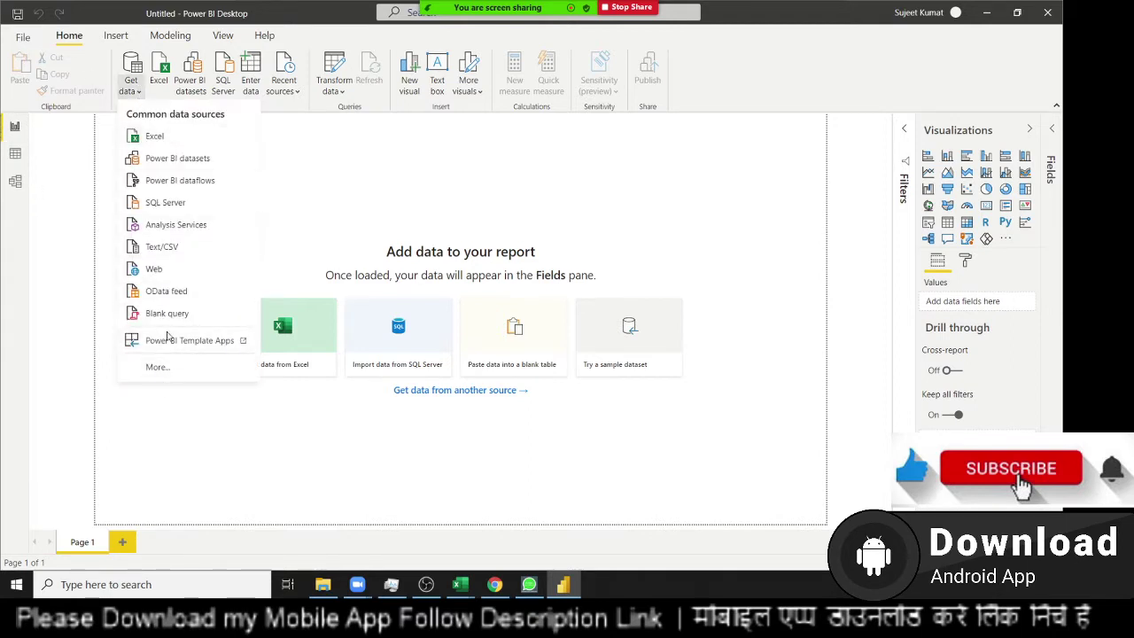
click(156, 135)
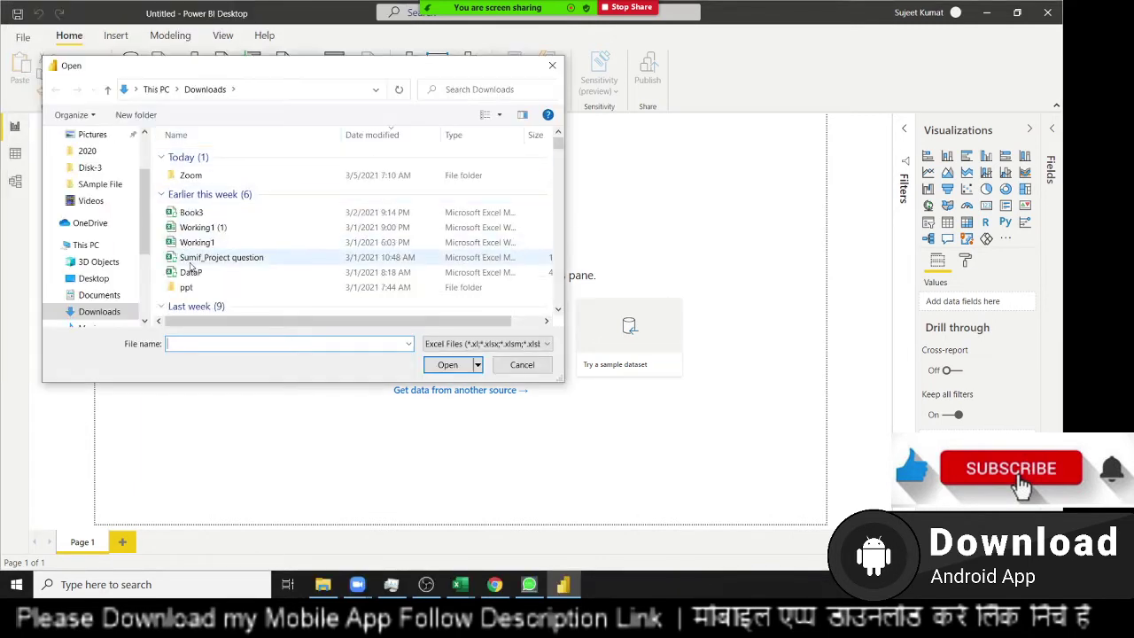
scroll(194, 266, down, 2)
click(190, 196)
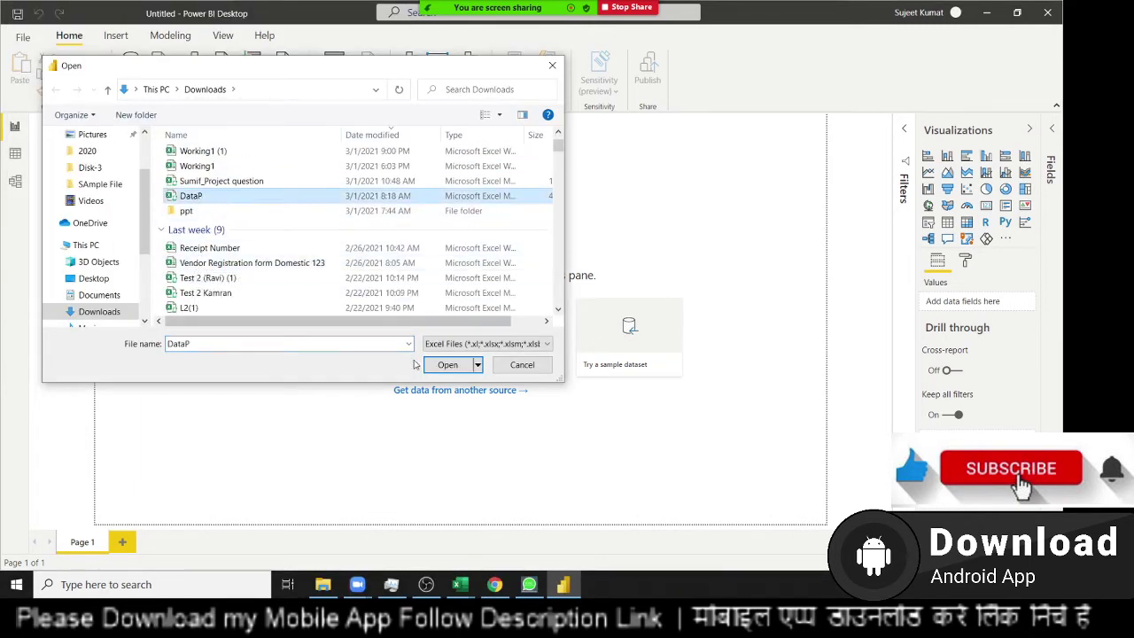
click(448, 365)
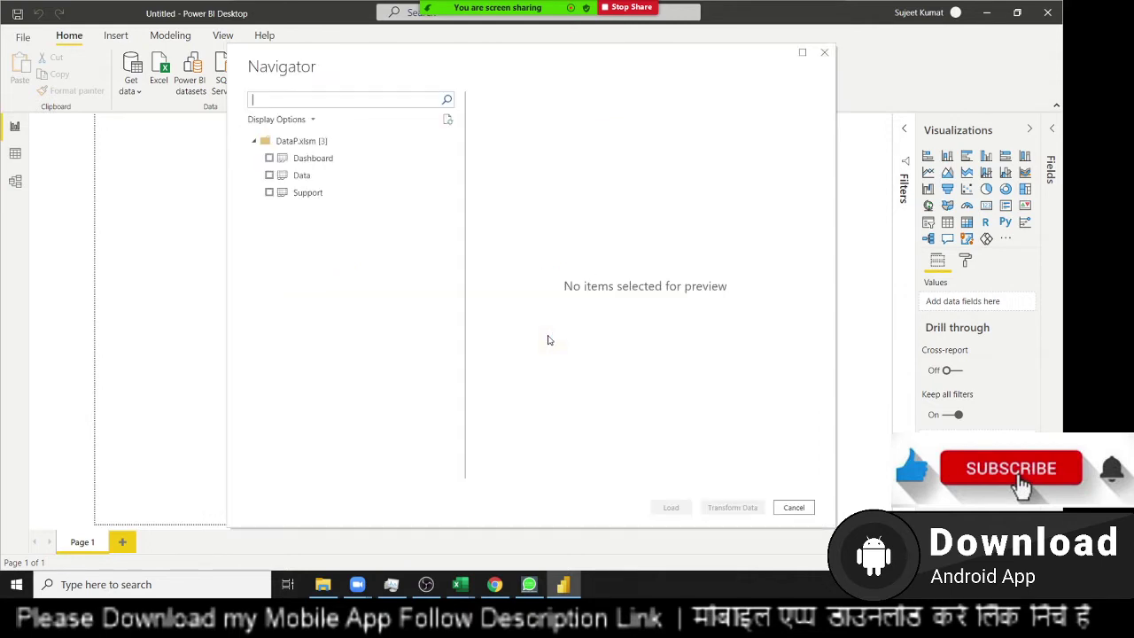
click(284, 176)
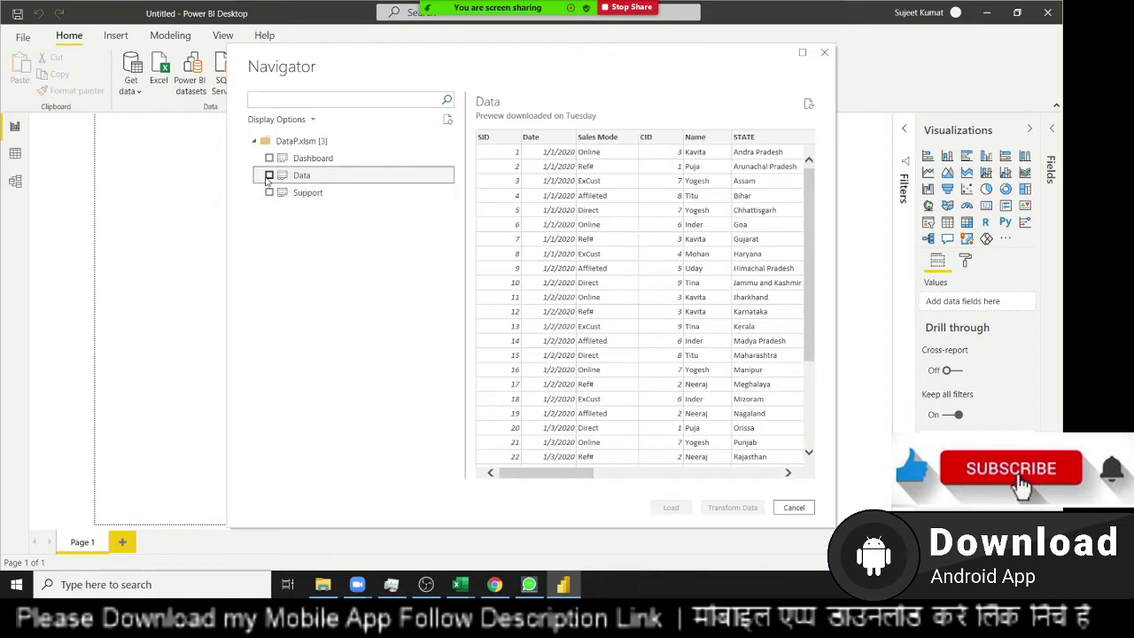
click(269, 175)
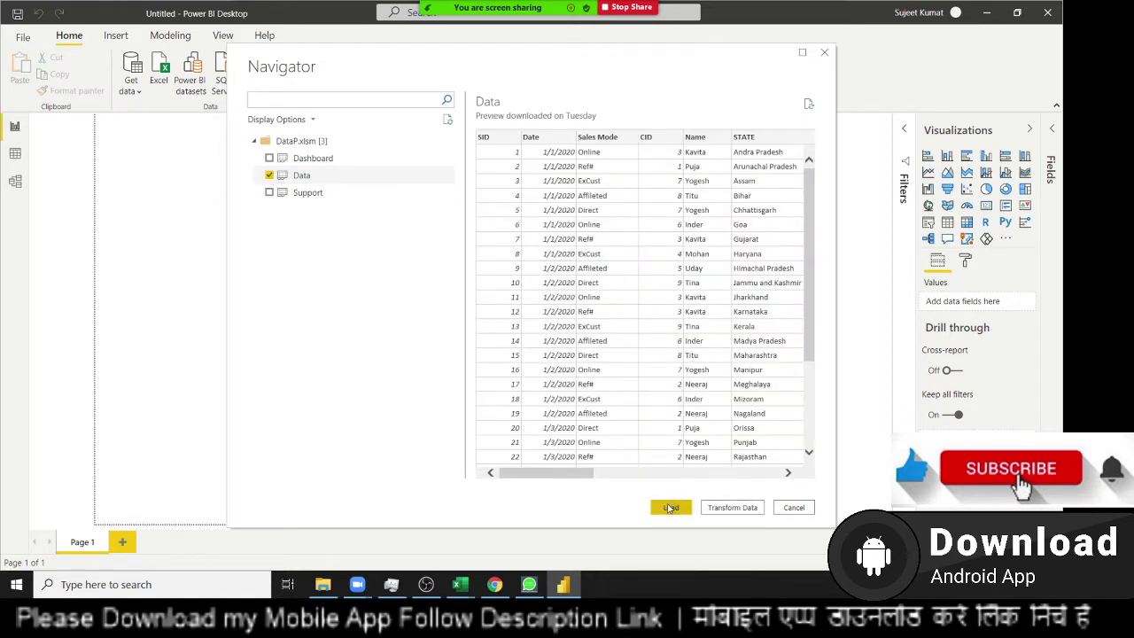
click(670, 508)
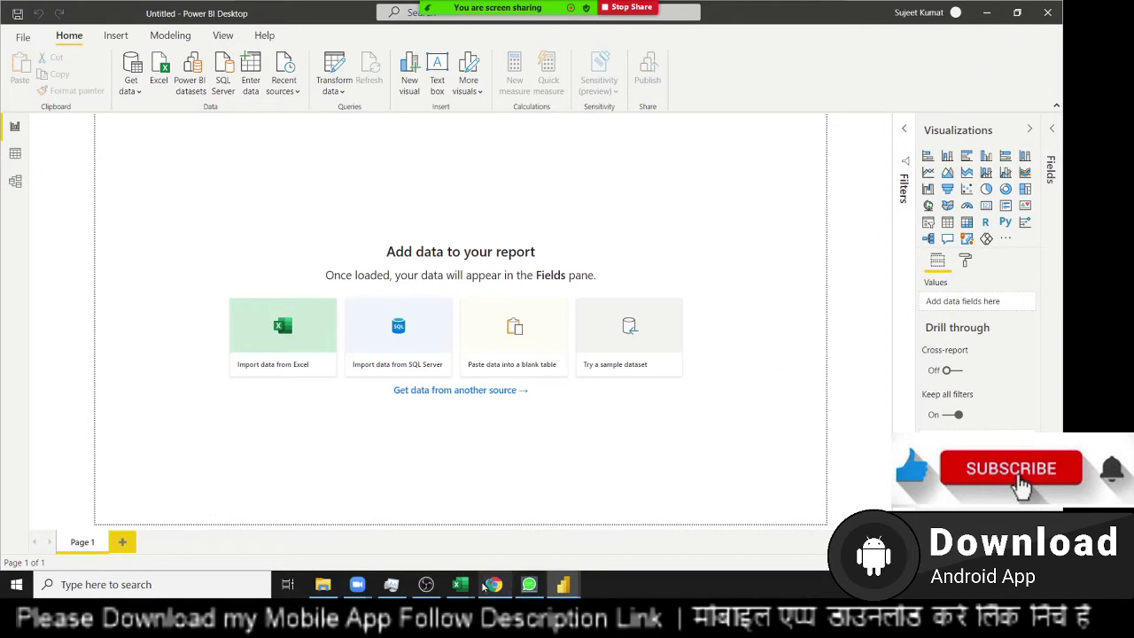
- In the Excel workbook, enter 20 in cell C16
mouse_move(460, 584)
click(357, 531)
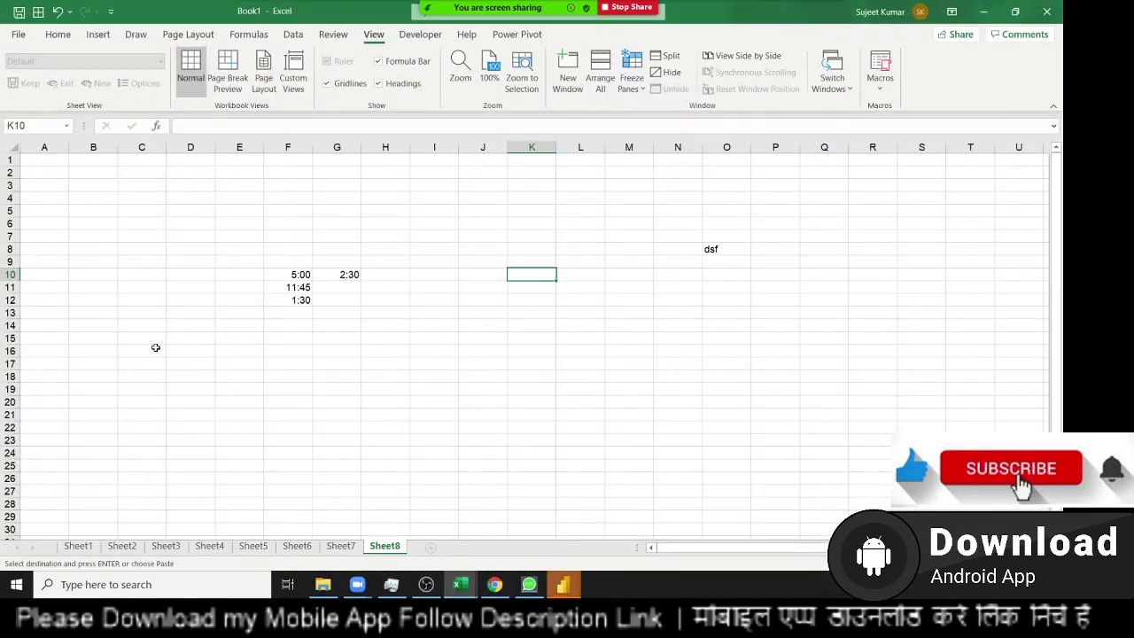
click(155, 347)
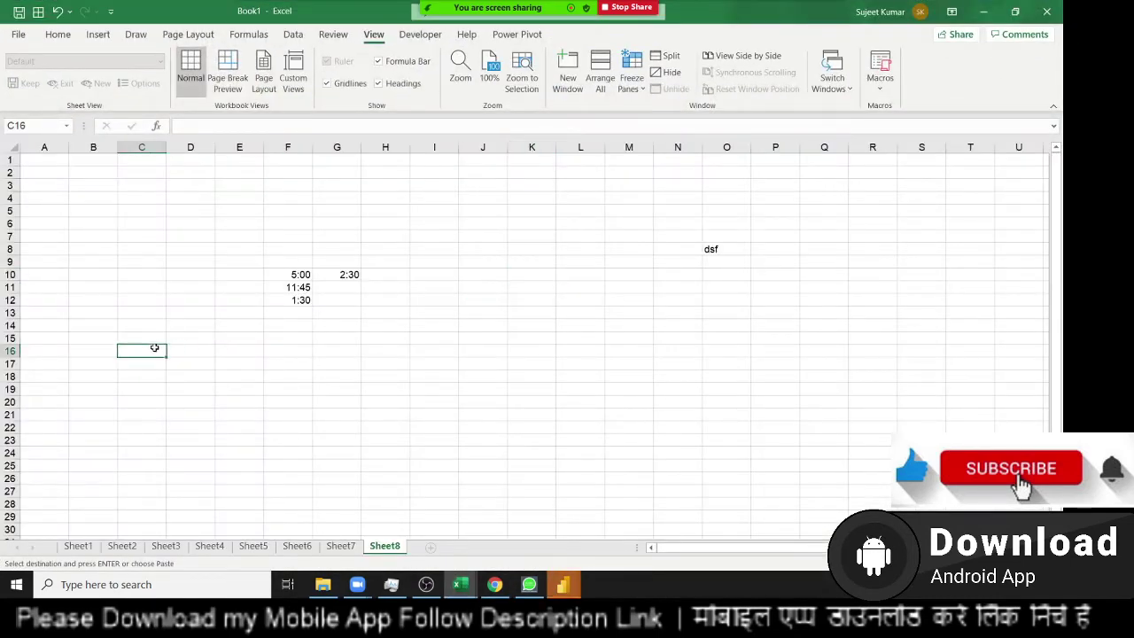
text(20)
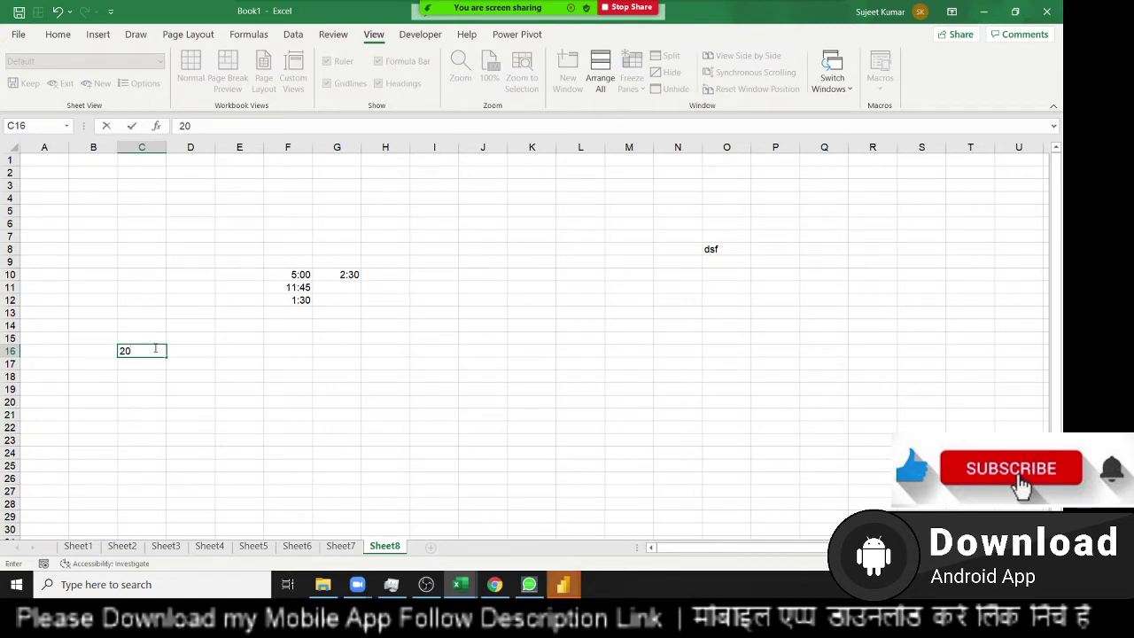
key(Tab)
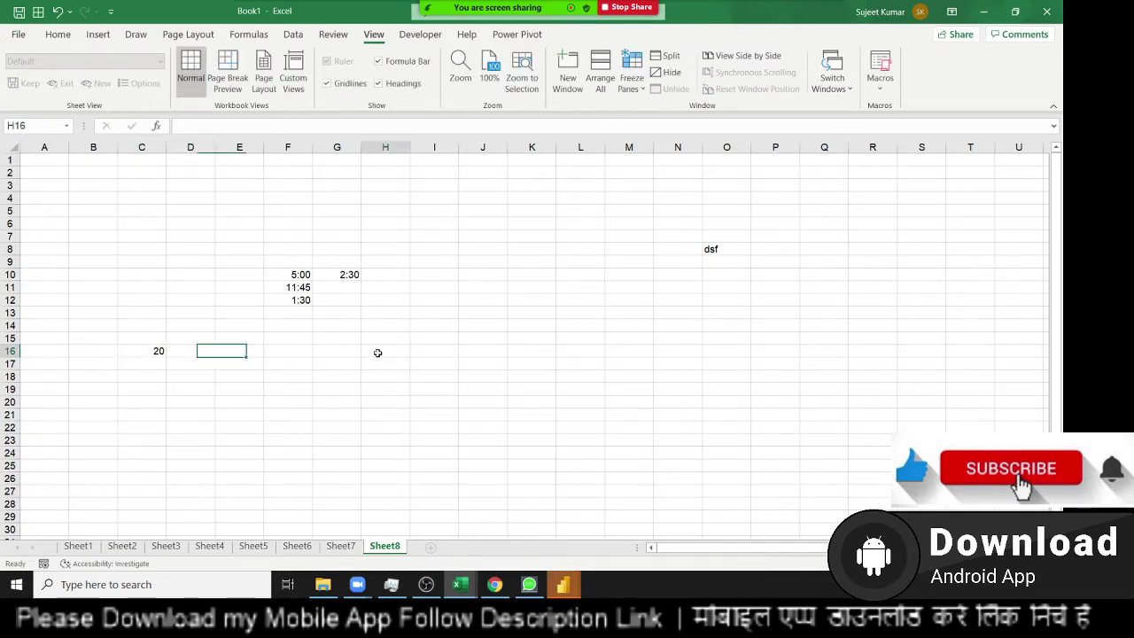
- Put the formula =C16 in cell H16 so it shows 20
click(375, 351)
text(=)
click(135, 353)
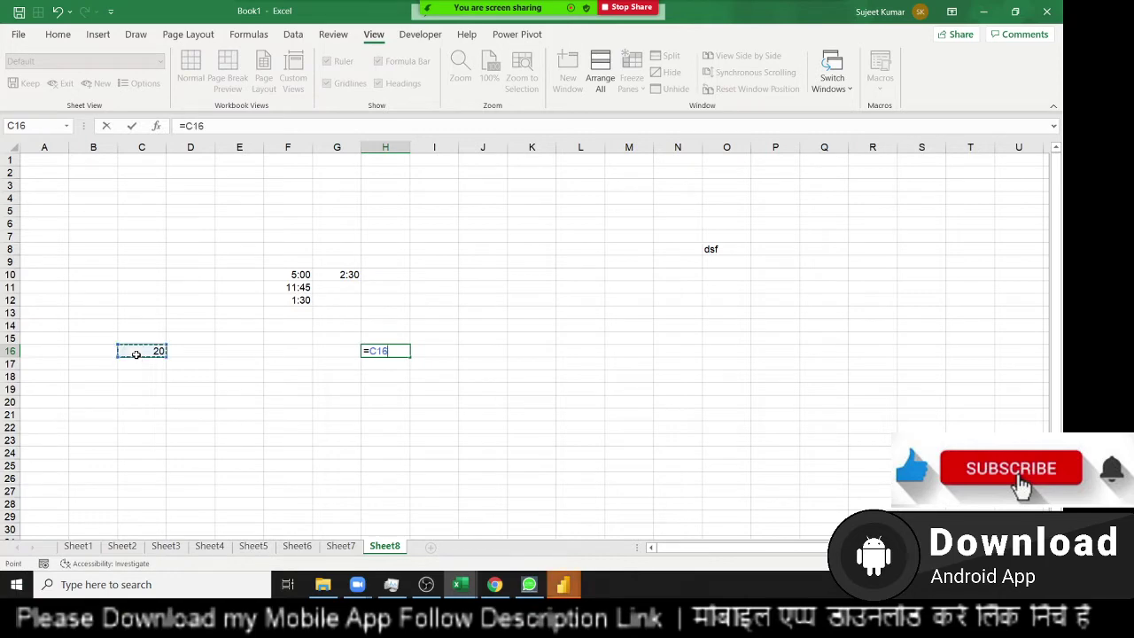
key(Return)
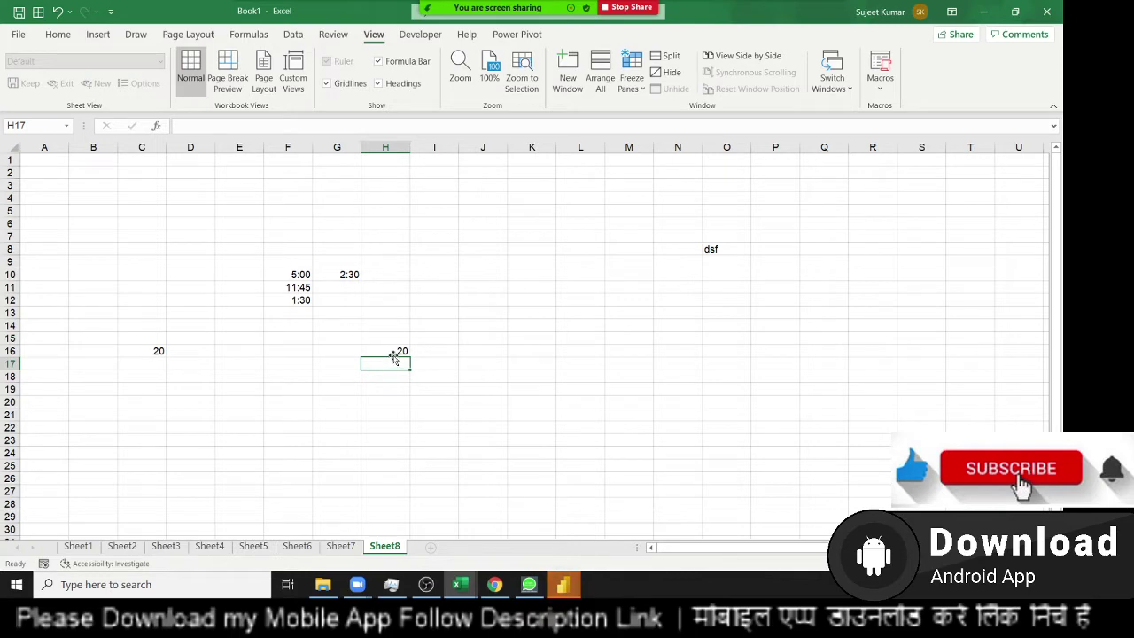
click(393, 351)
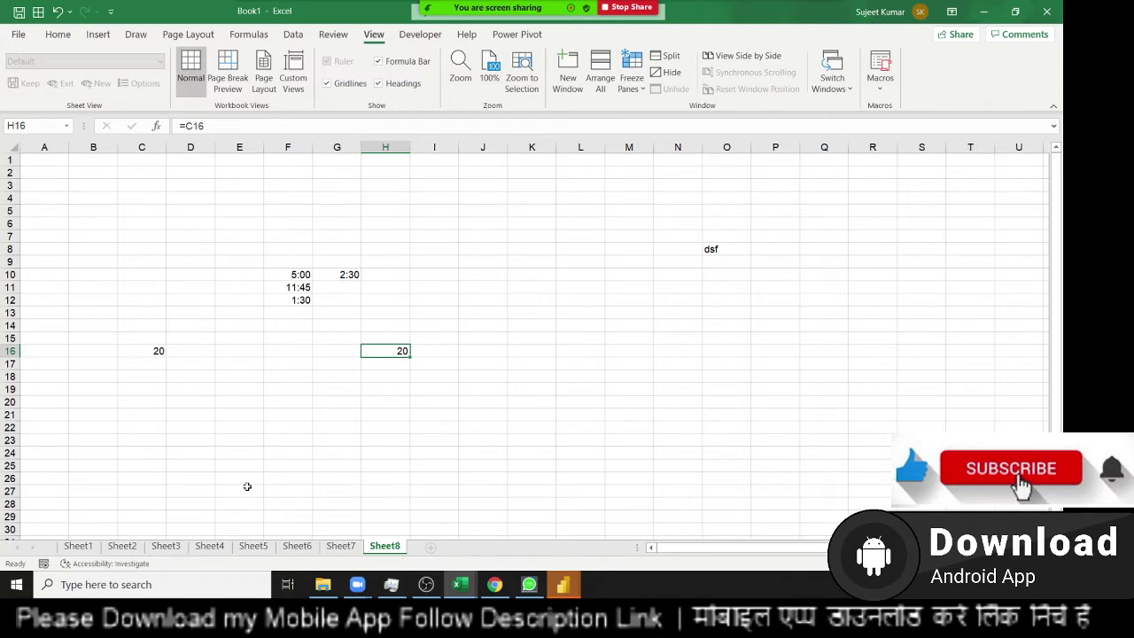
- Enter 20 in cell F24
click(270, 454)
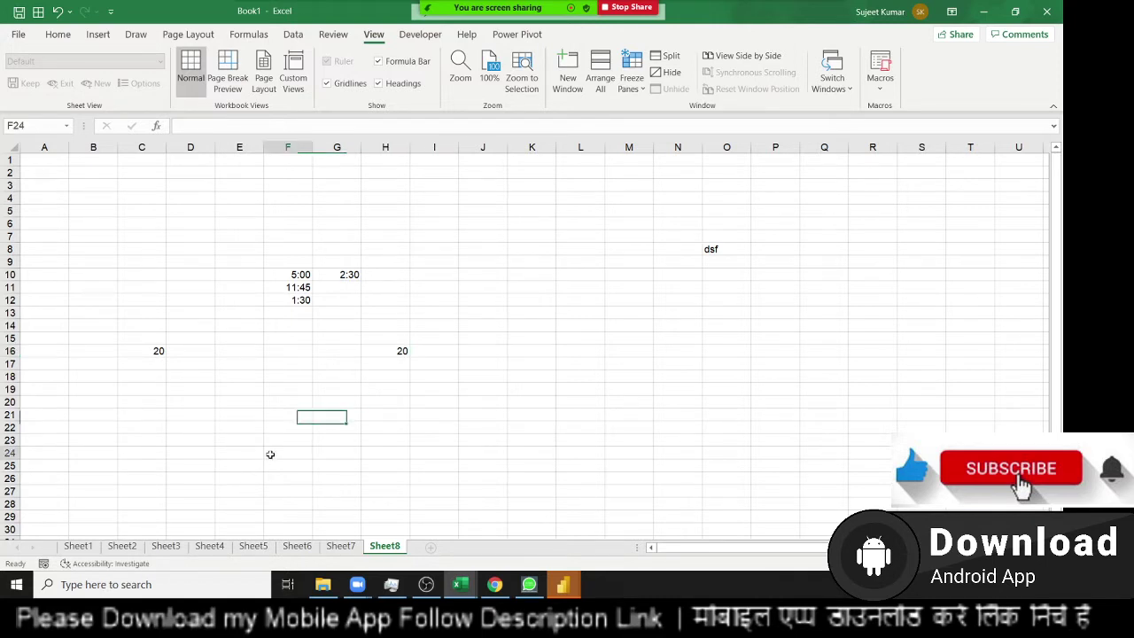
text(20)
key(Return)
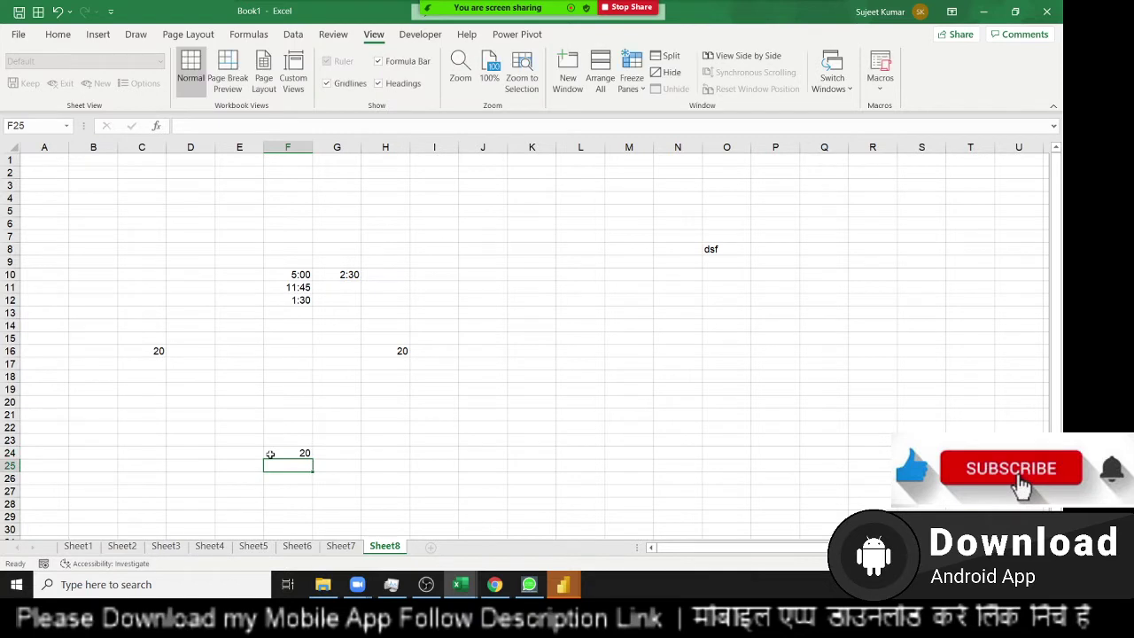
click(277, 454)
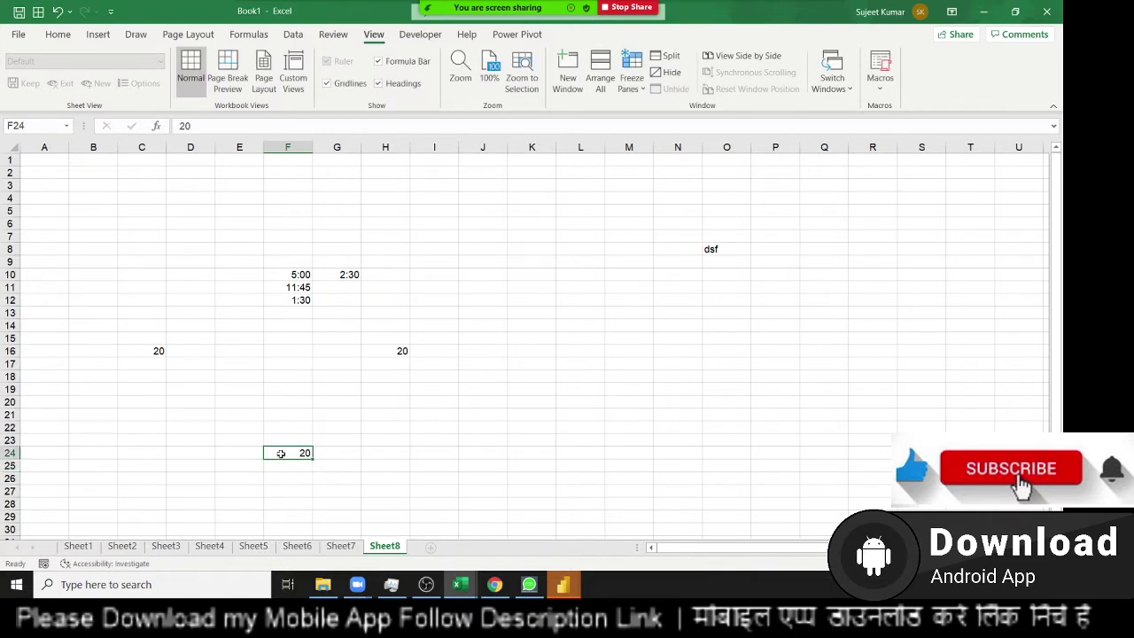
- Change C16 to 30 and confirm H16 updates while F24 stays unchanged
click(137, 352)
text(30)
key(Return)
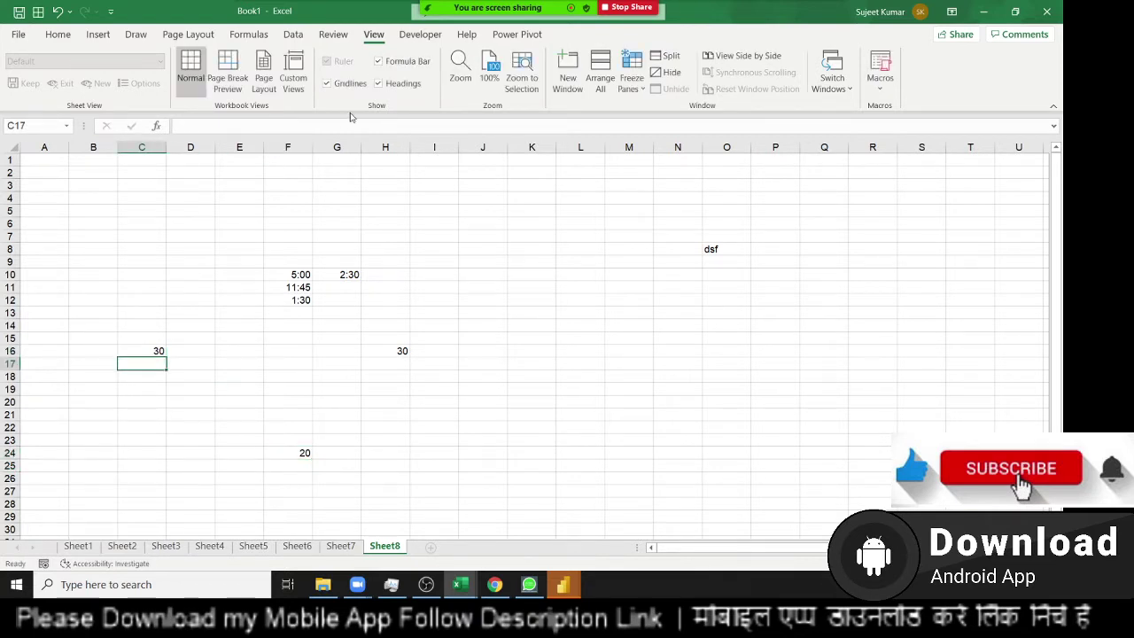
click(413, 350)
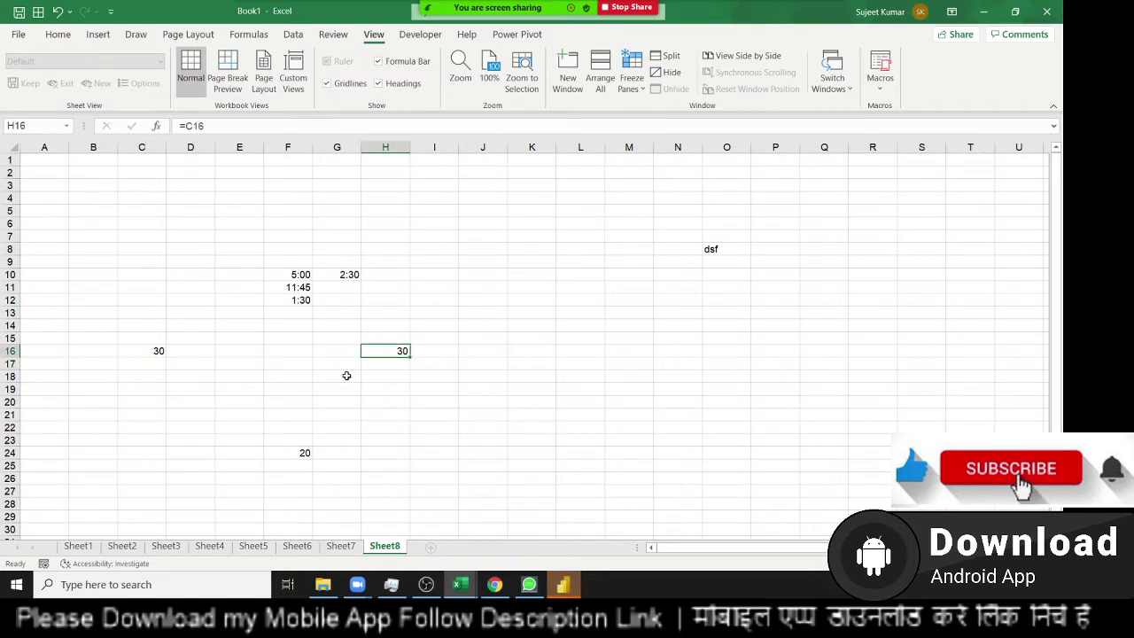
click(295, 453)
- Copy C16's value 30 into F24, then select F23:F27
click(156, 352)
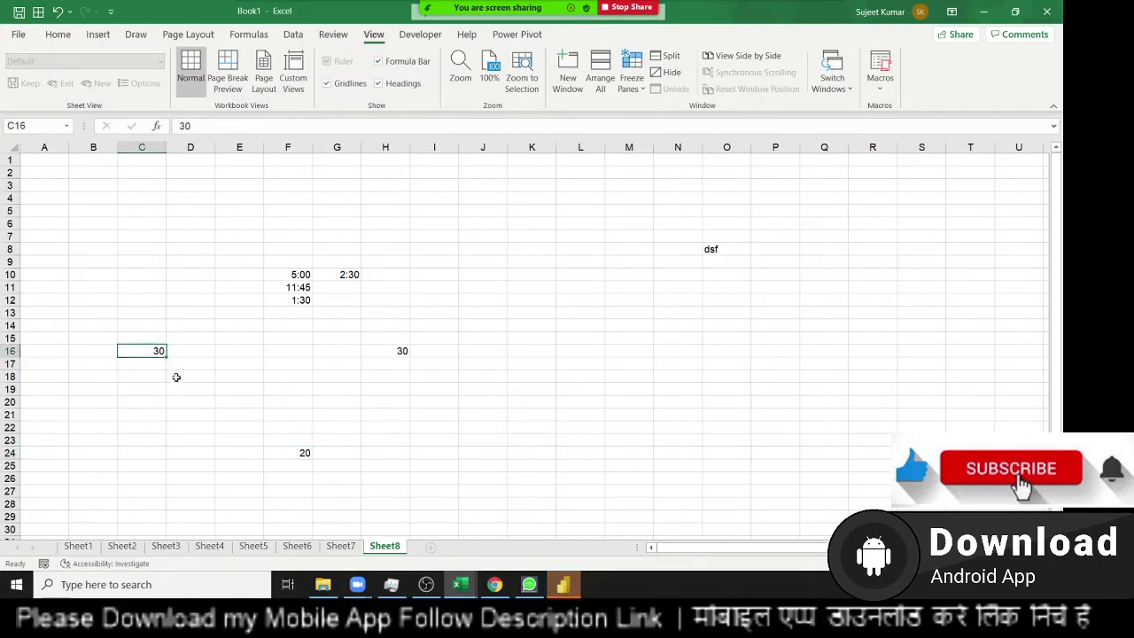
key(ctrl+c)
click(305, 453)
key(ctrl+v)
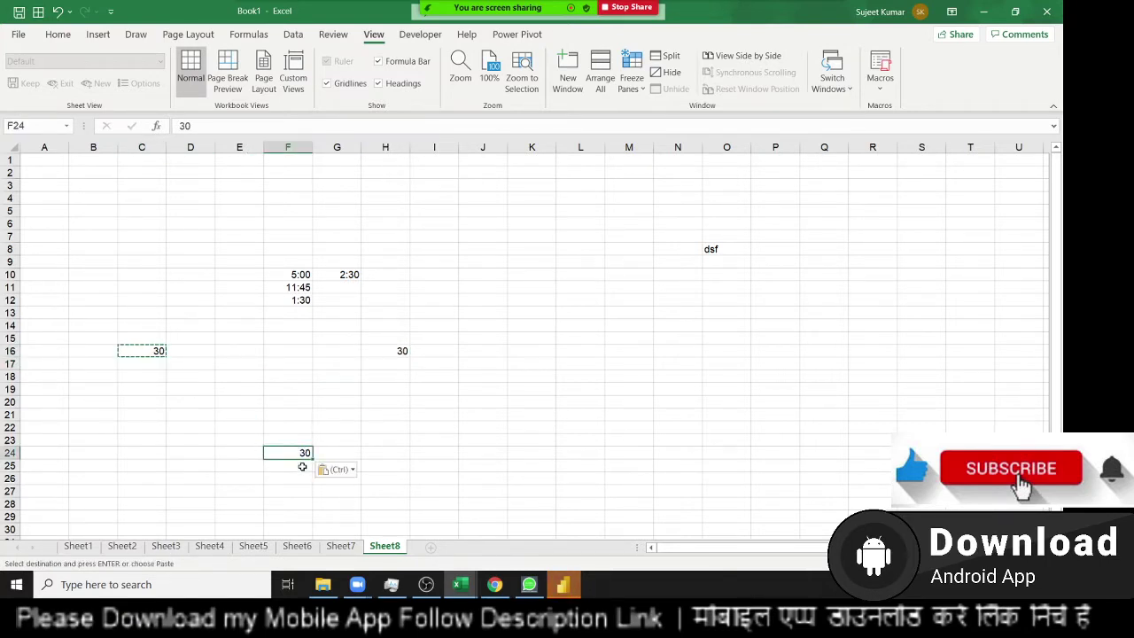
click(290, 440)
drag(278, 449, 278, 491)
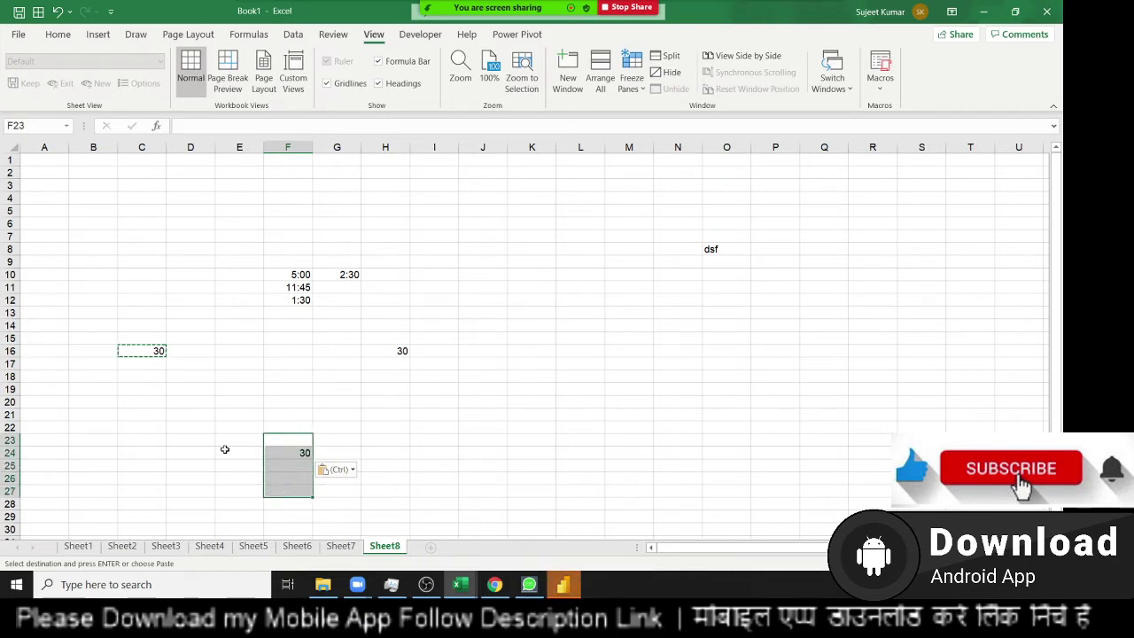
- Re-enter H16's formula in edit mode and commit it unchanged
click(380, 340)
click(388, 353)
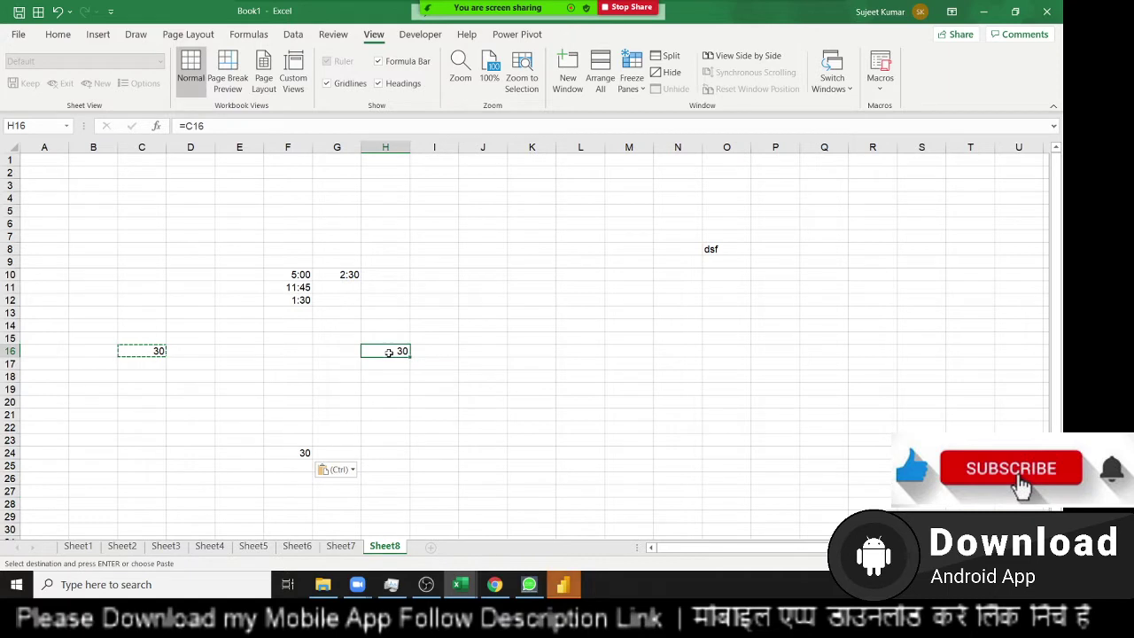
key(F2)
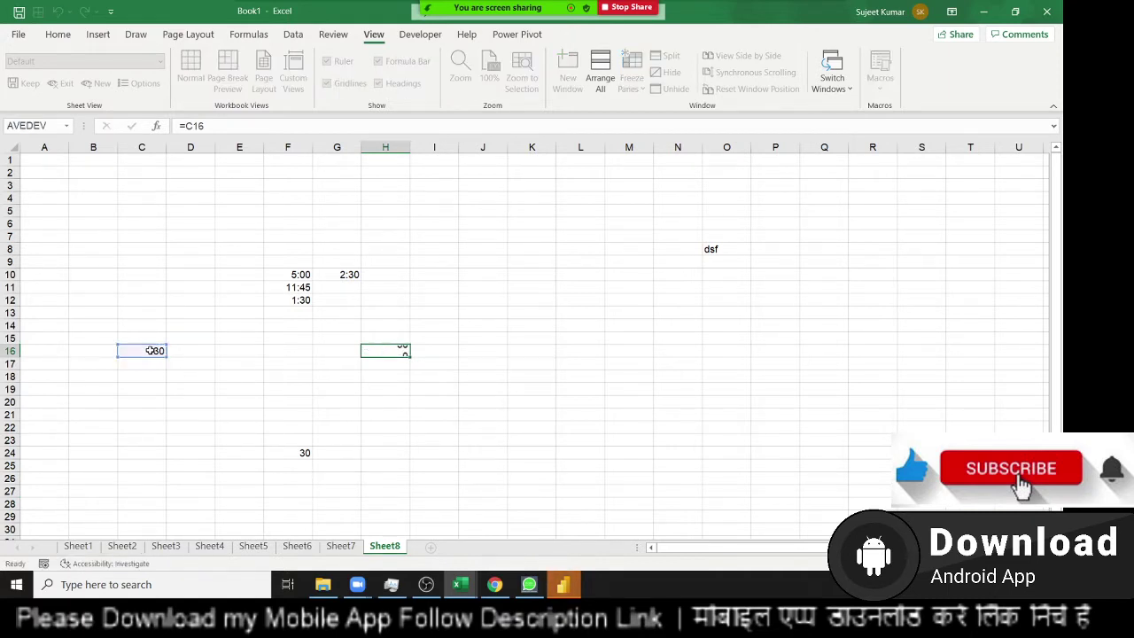
key(Return)
- Select C14:G22 and then F14:I24, deselect, and switch back to Power BI Desktop
mouse_move(149, 327)
mouse_down()
mouse_move(354, 442)
mouse_move(438, 471)
mouse_up()
drag(295, 452, 411, 333)
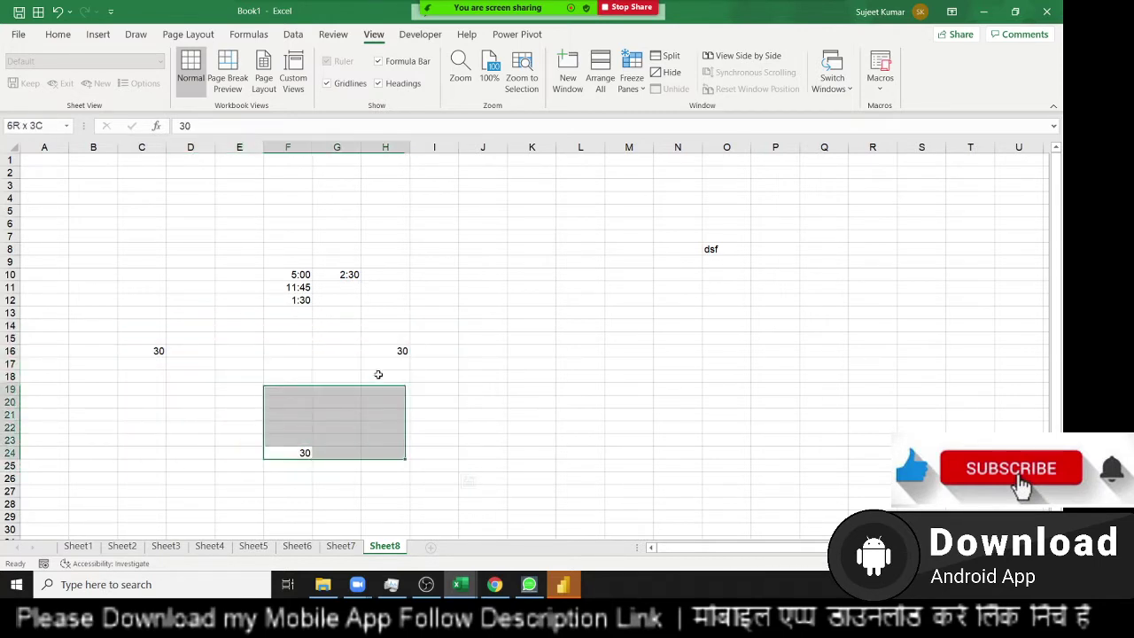
click(266, 388)
key(alt+Tab)
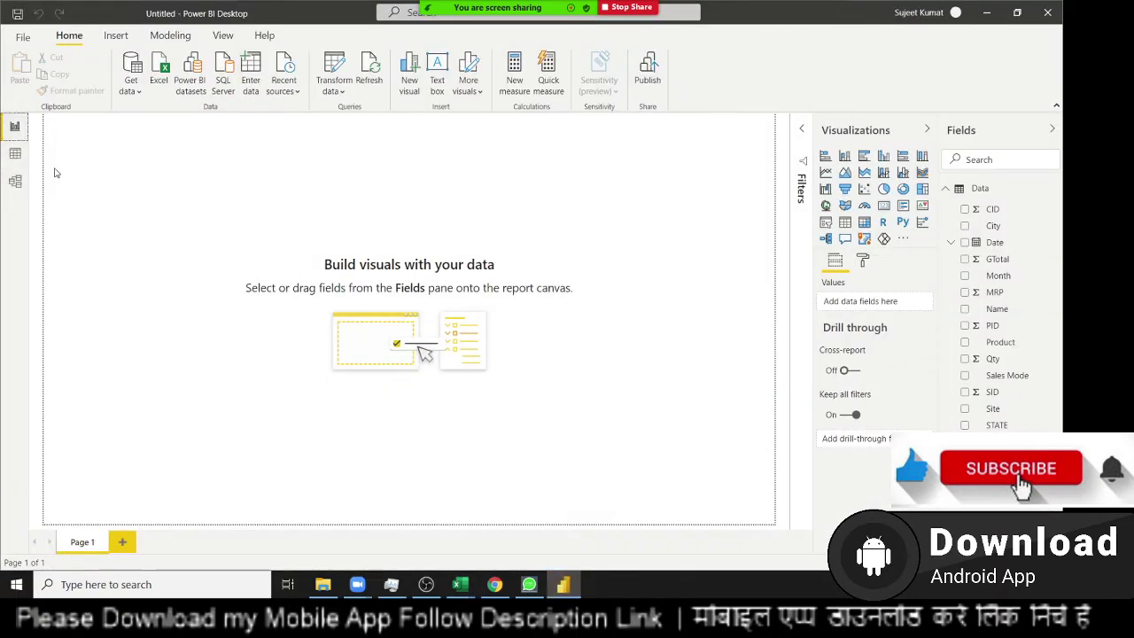
- Open Data view to display the Data table's grid of 3,913 rows
click(16, 156)
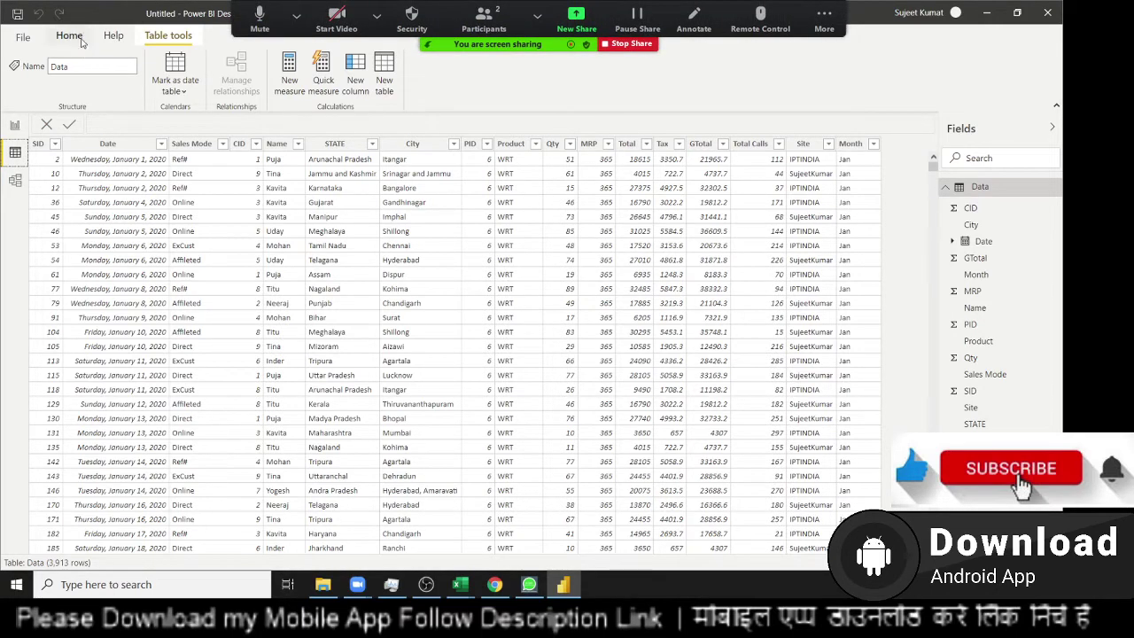
- Return to the Home ribbon with the Data table's SID-to-Month columns still displayed
click(71, 36)
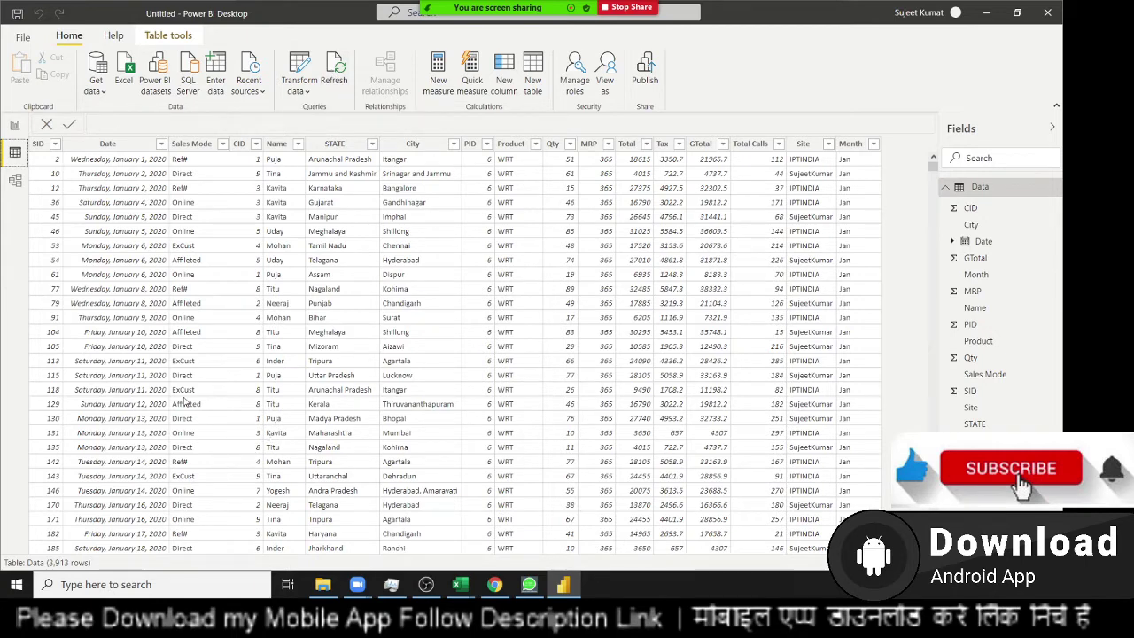
- Collapse the Data field list and start an Excel import, browsing to drive E:
click(946, 187)
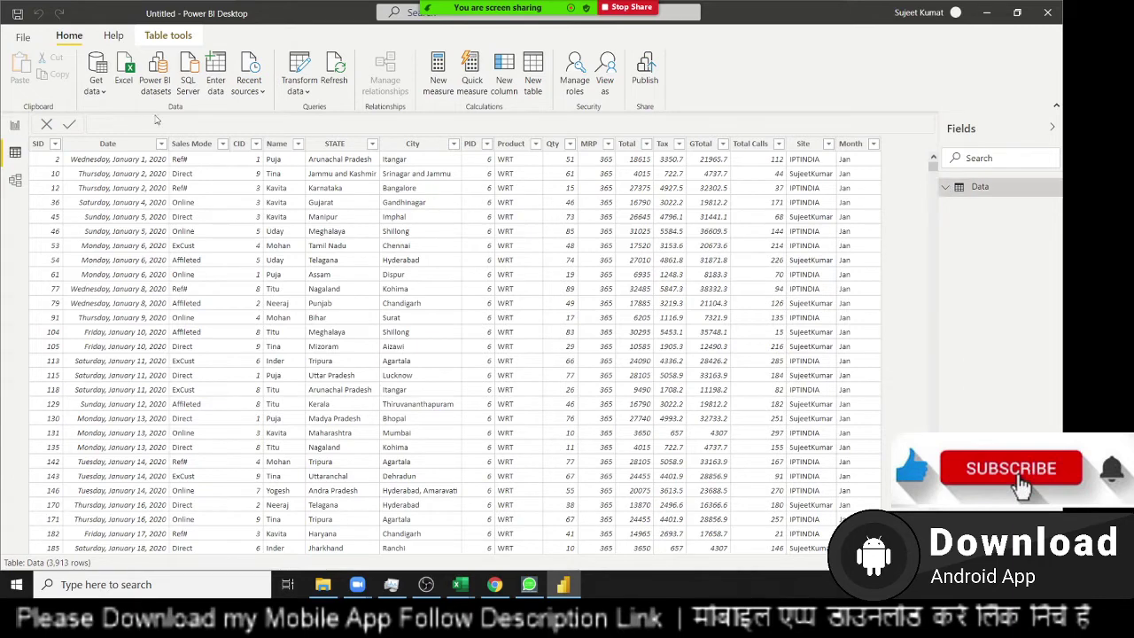
click(132, 94)
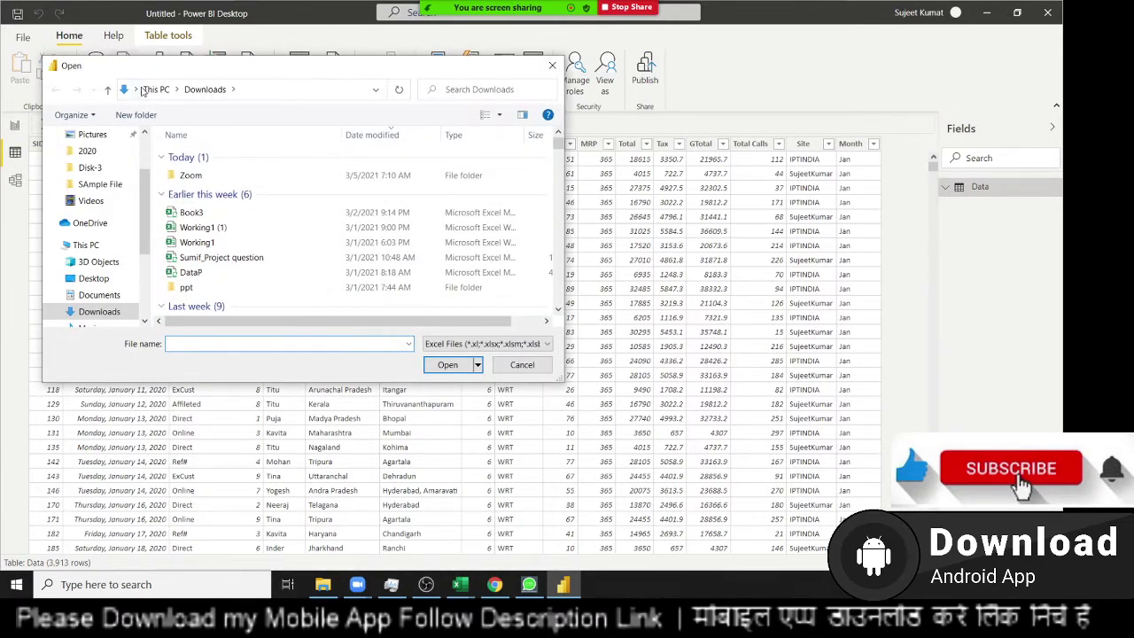
scroll(159, 265, down, 4)
scroll(100, 292, down, 1)
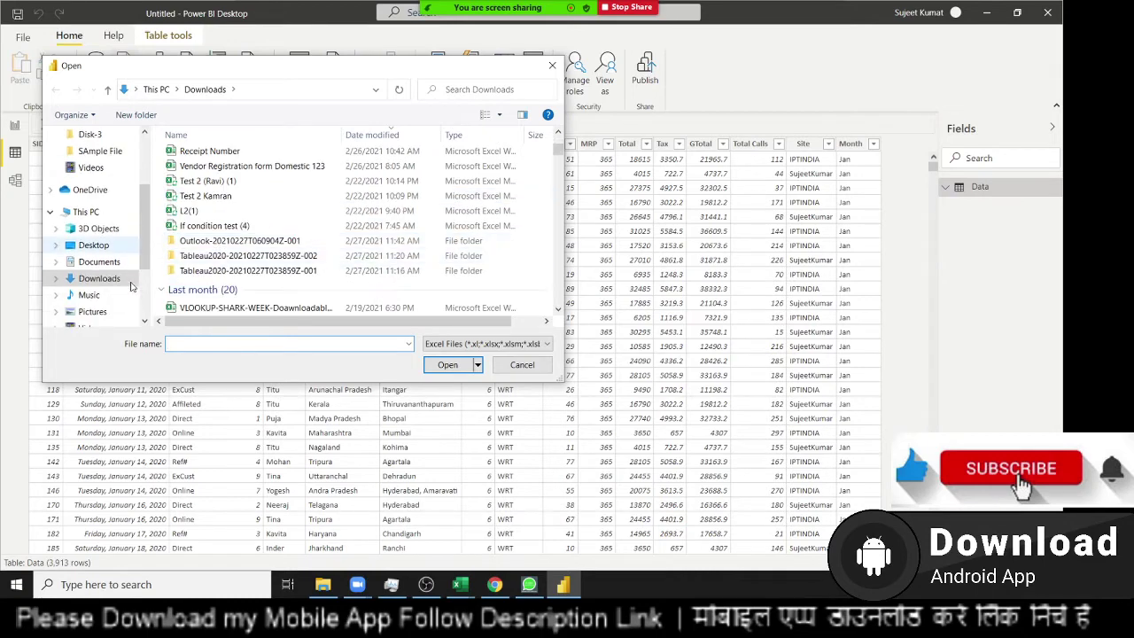
scroll(101, 302, down, 1)
scroll(100, 307, down, 1)
click(100, 302)
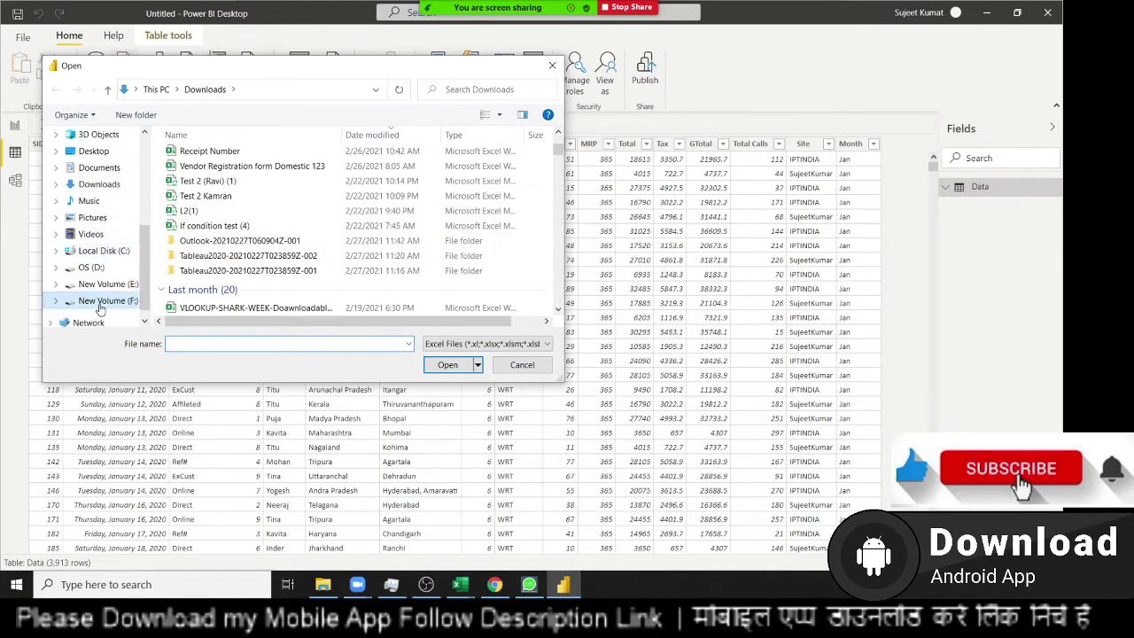
click(107, 286)
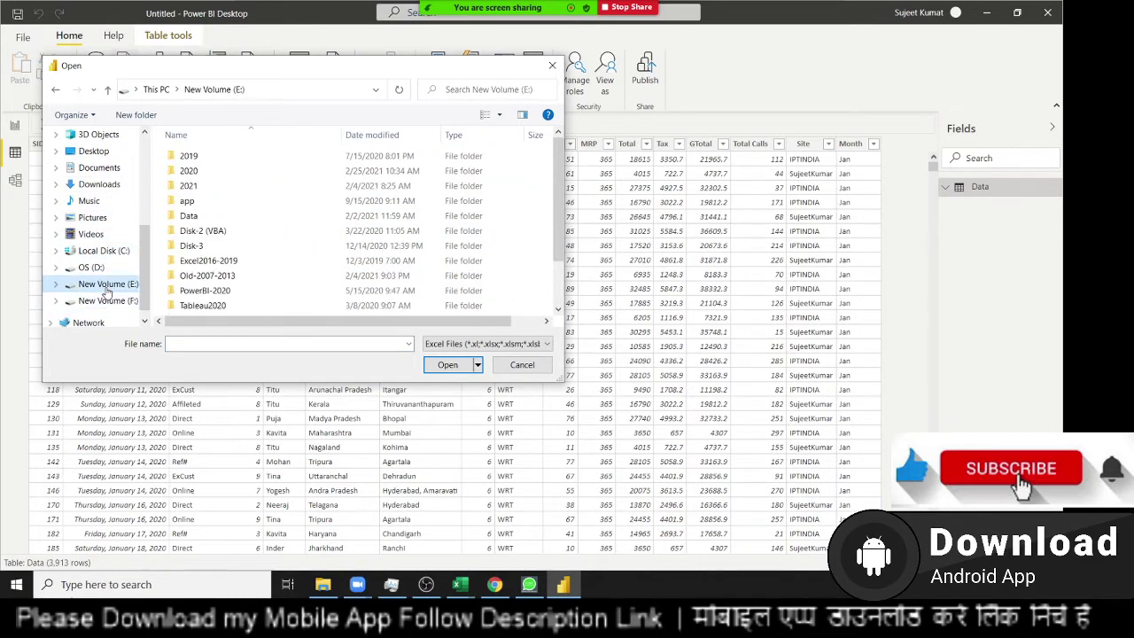
- Open DATA.xlsx from the E:\2020 folder into Navigator
click(213, 184)
double_click(212, 184)
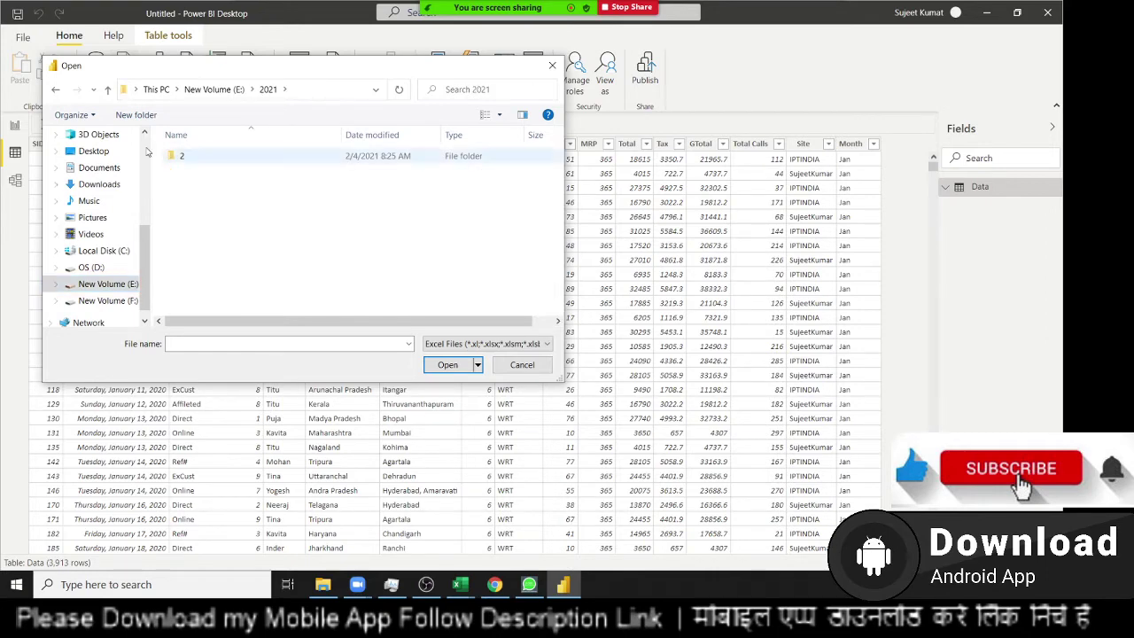
click(55, 90)
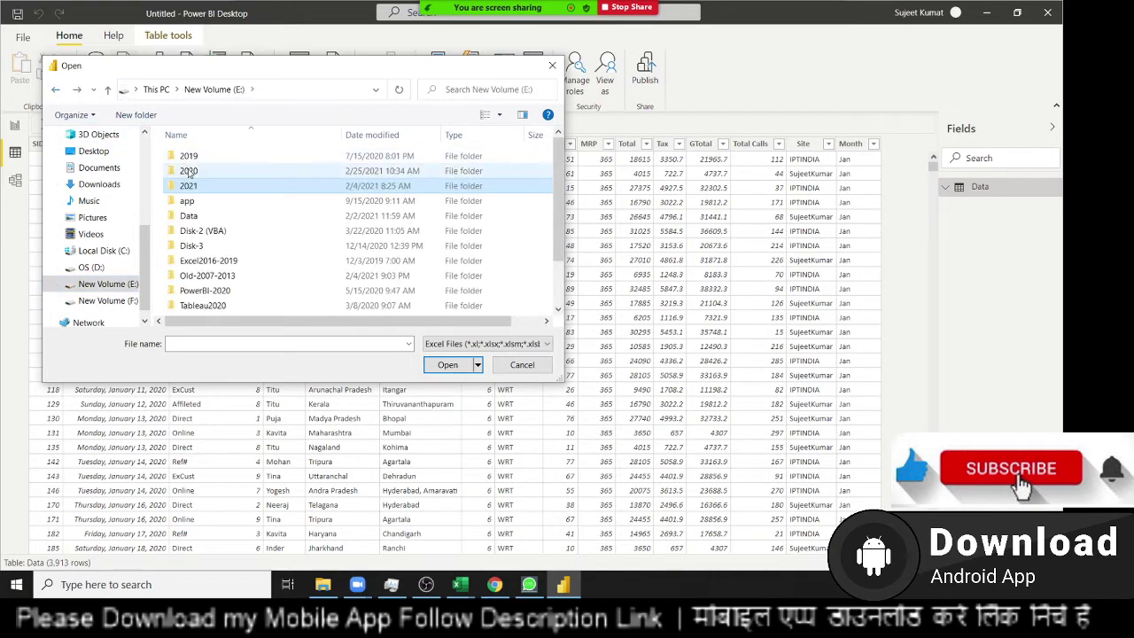
double_click(189, 171)
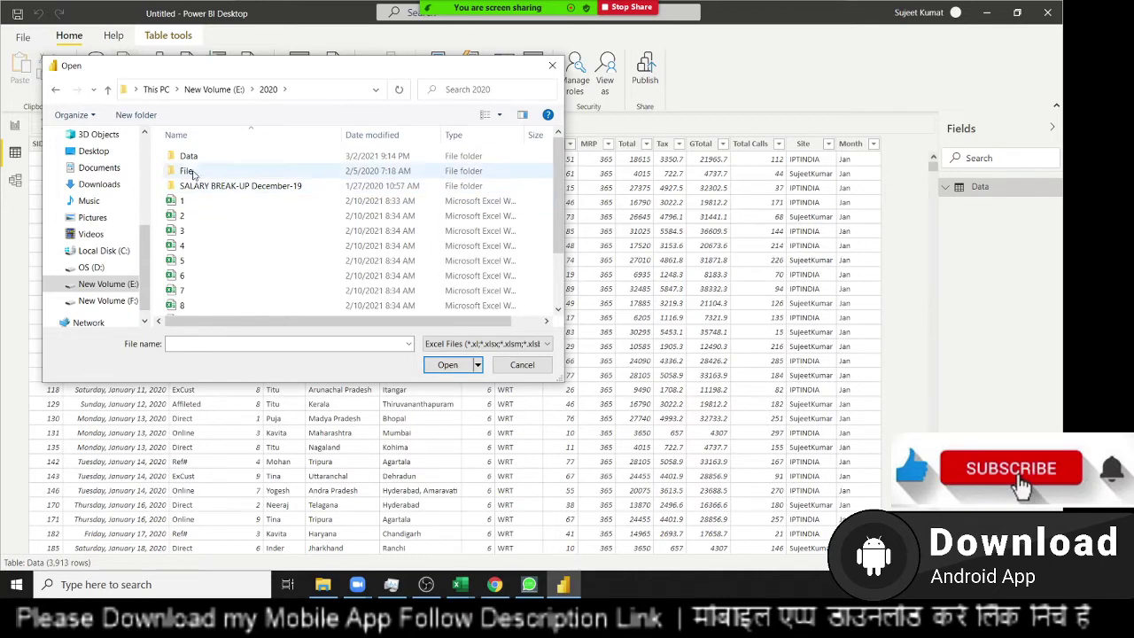
scroll(197, 232, down, 2)
click(209, 309)
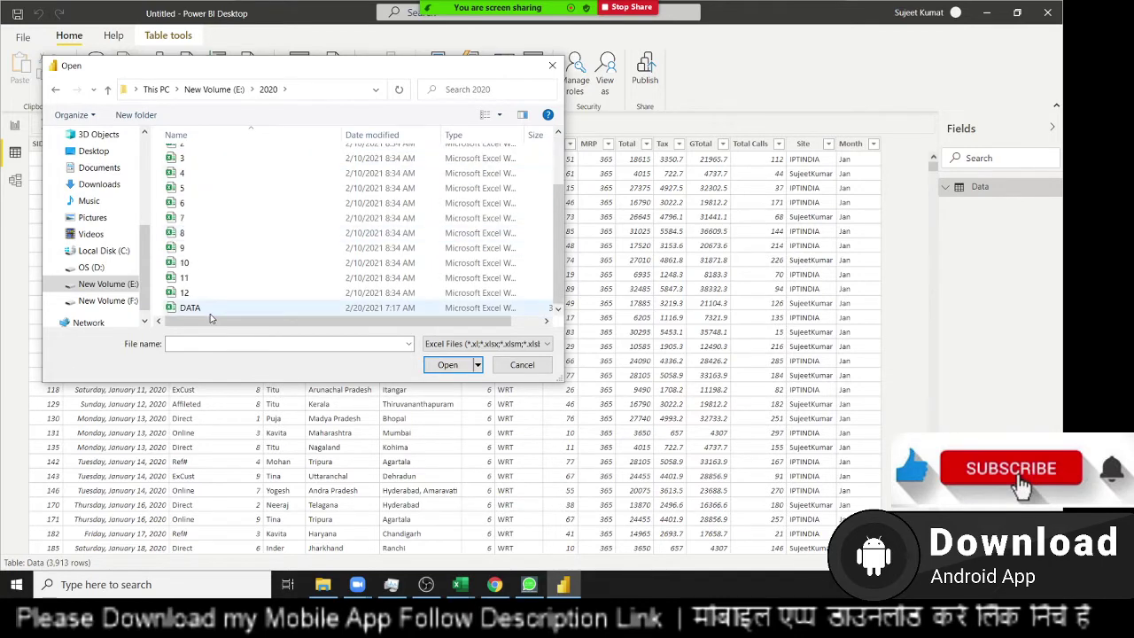
click(449, 365)
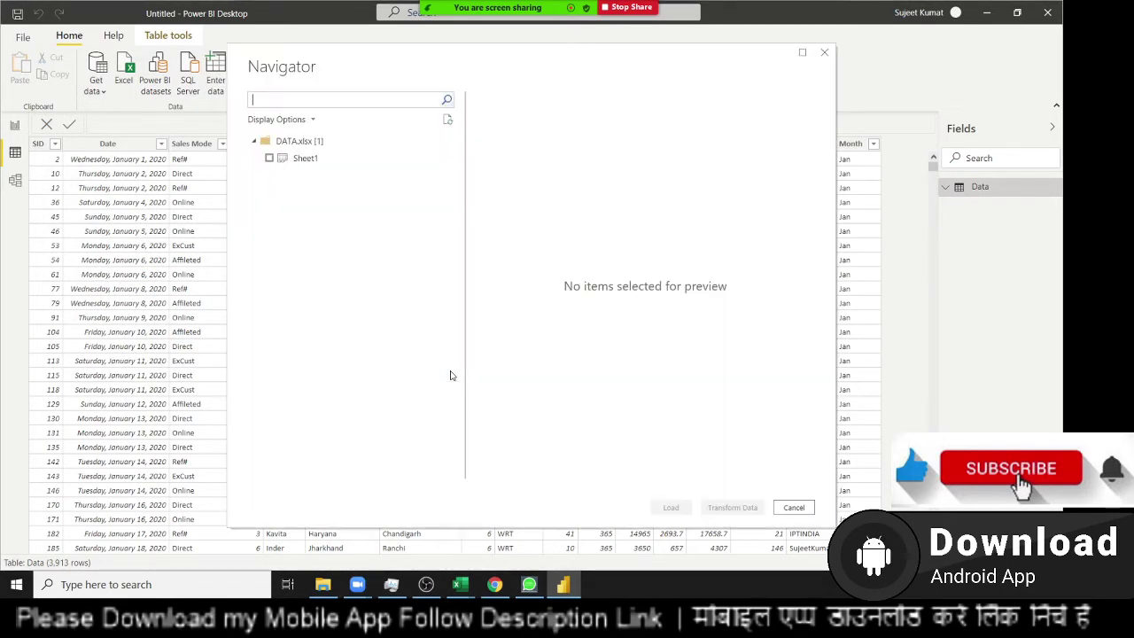
- Load Sheet1 from DATA.xlsx into the model, then return to Report view
click(304, 158)
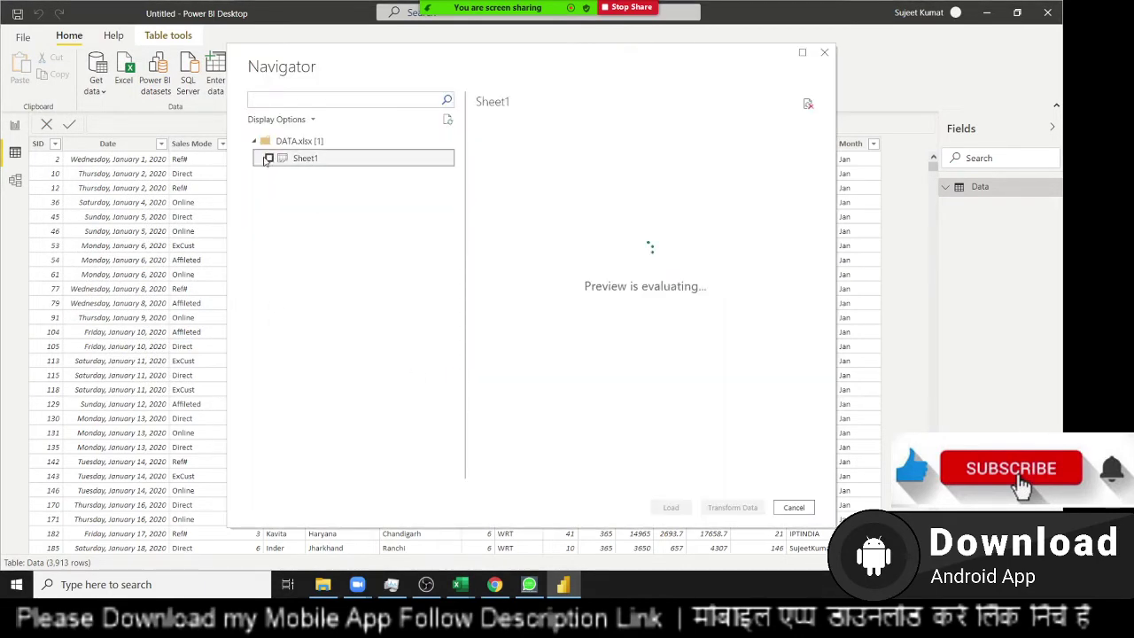
click(268, 159)
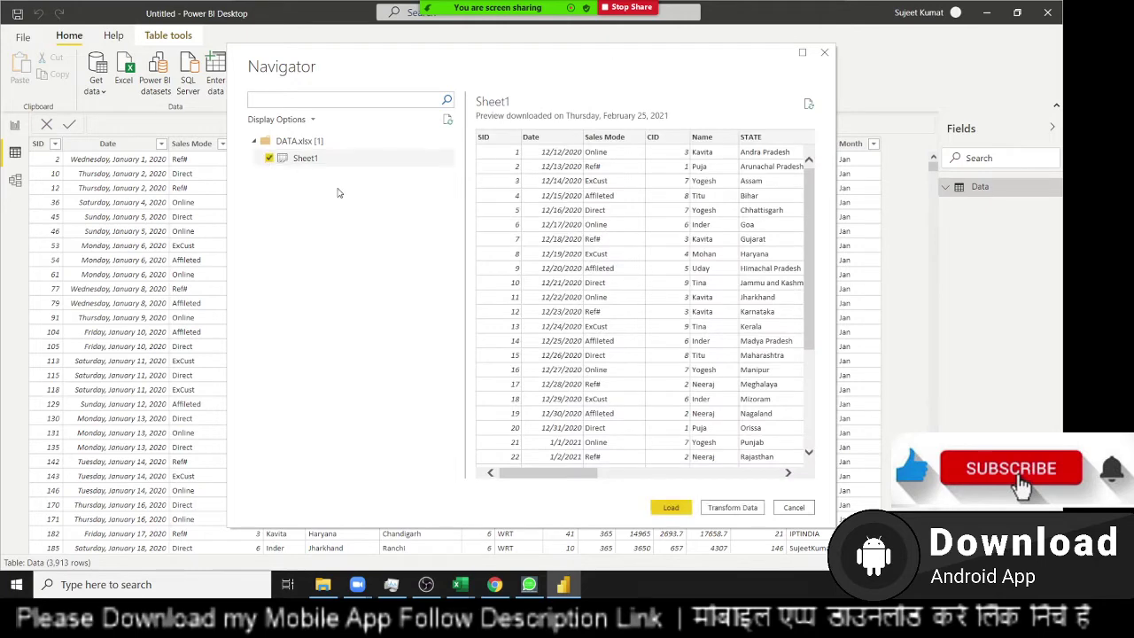
click(679, 516)
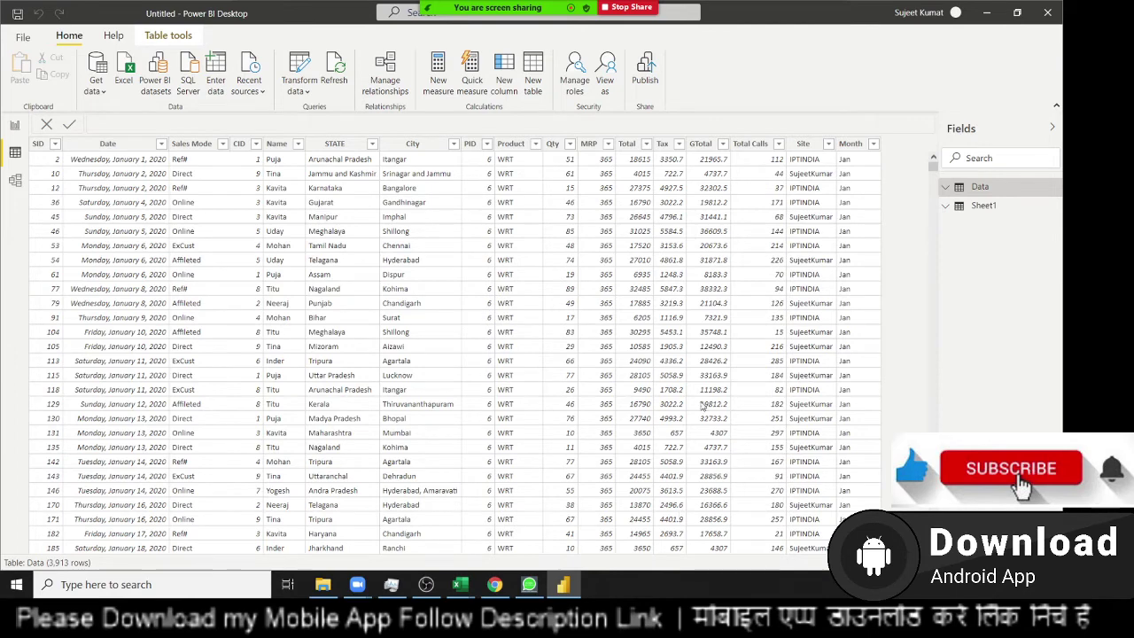
click(14, 126)
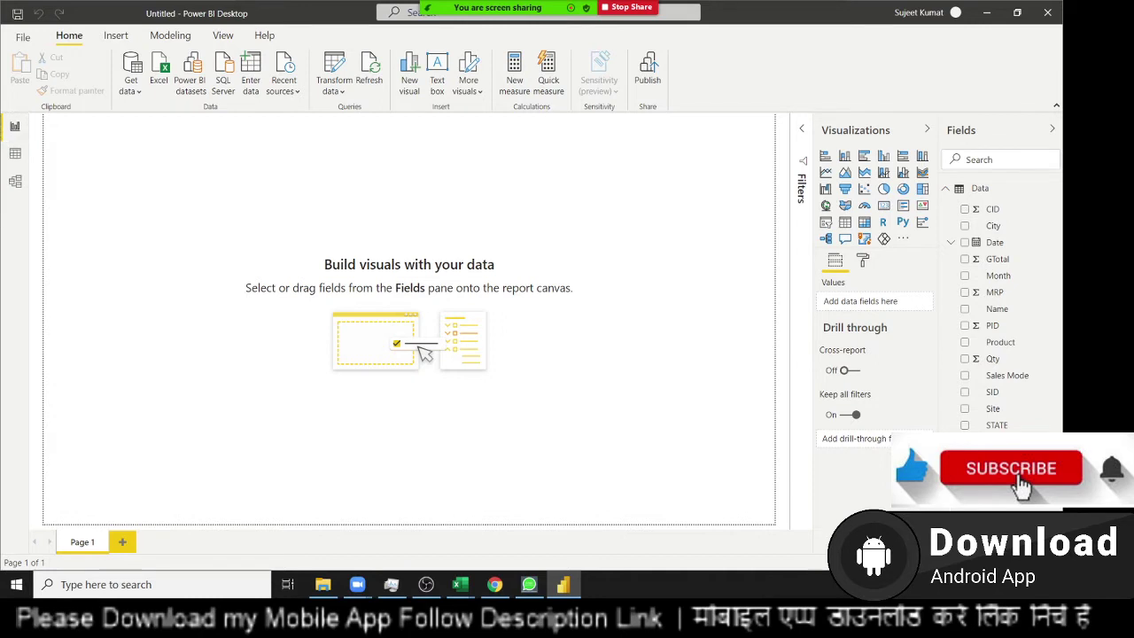
- Build a funnel chart with Name as group and Qty as values, then enlarge it
click(998, 212)
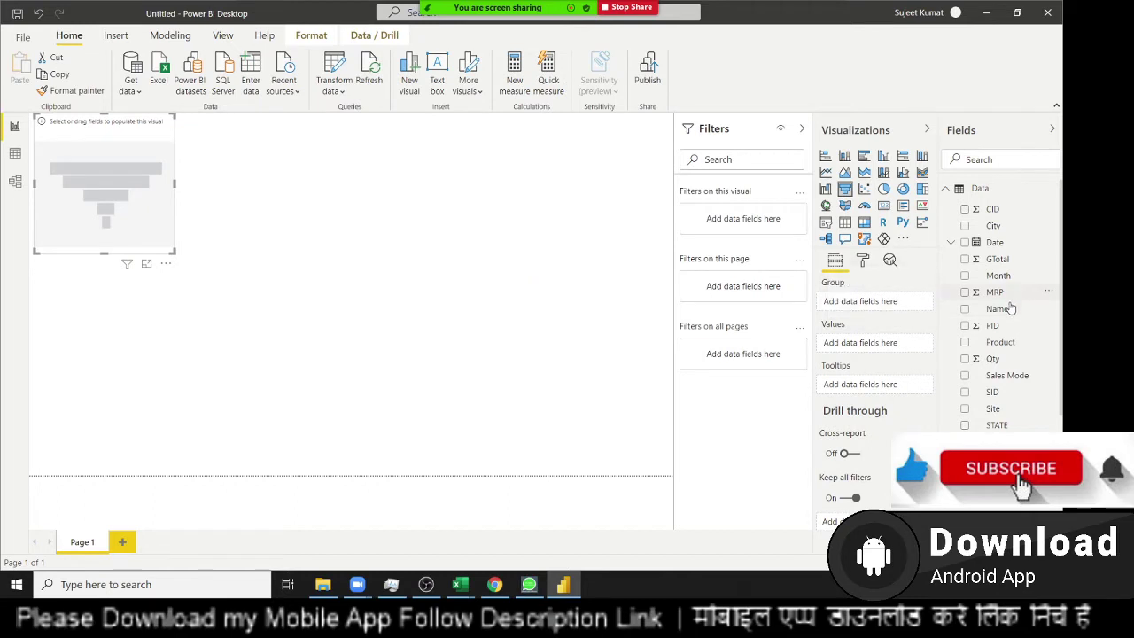
mouse_move(1016, 307)
mouse_down()
mouse_move(165, 221)
mouse_move(133, 198)
mouse_up()
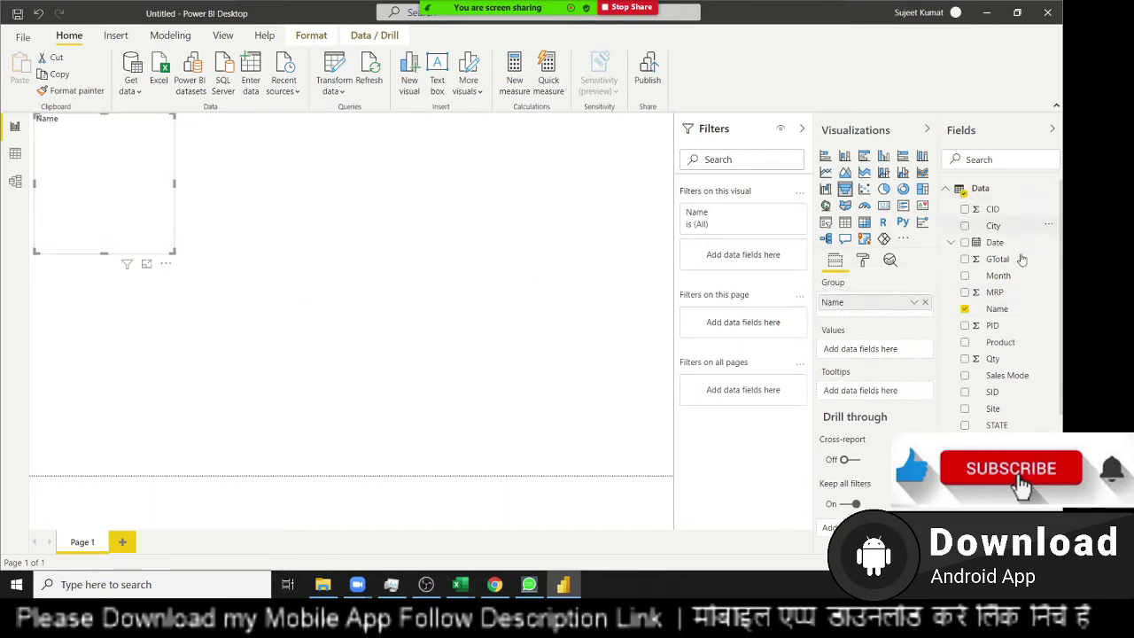
mouse_move(1006, 359)
mouse_down()
mouse_move(149, 202)
mouse_move(179, 255)
mouse_up()
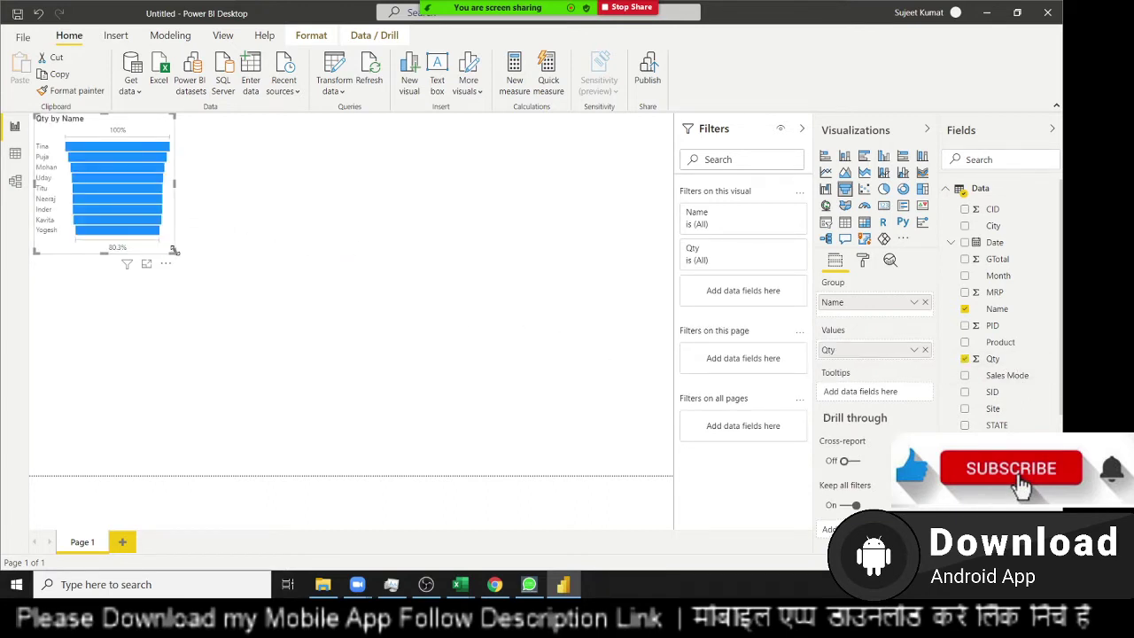
drag(173, 251, 232, 273)
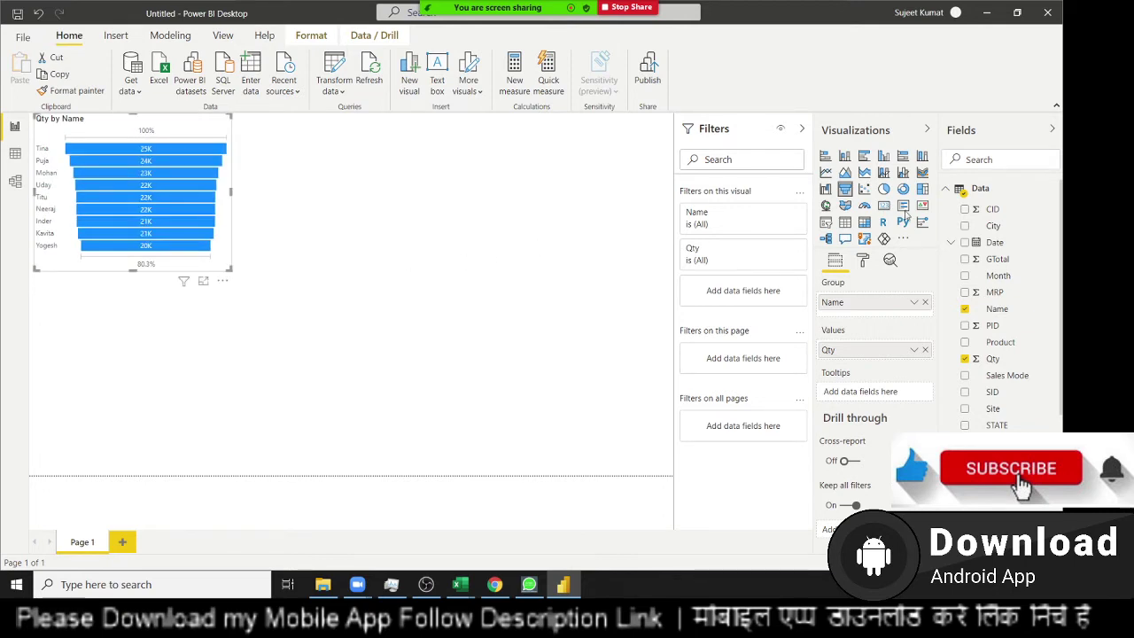
key(Escape)
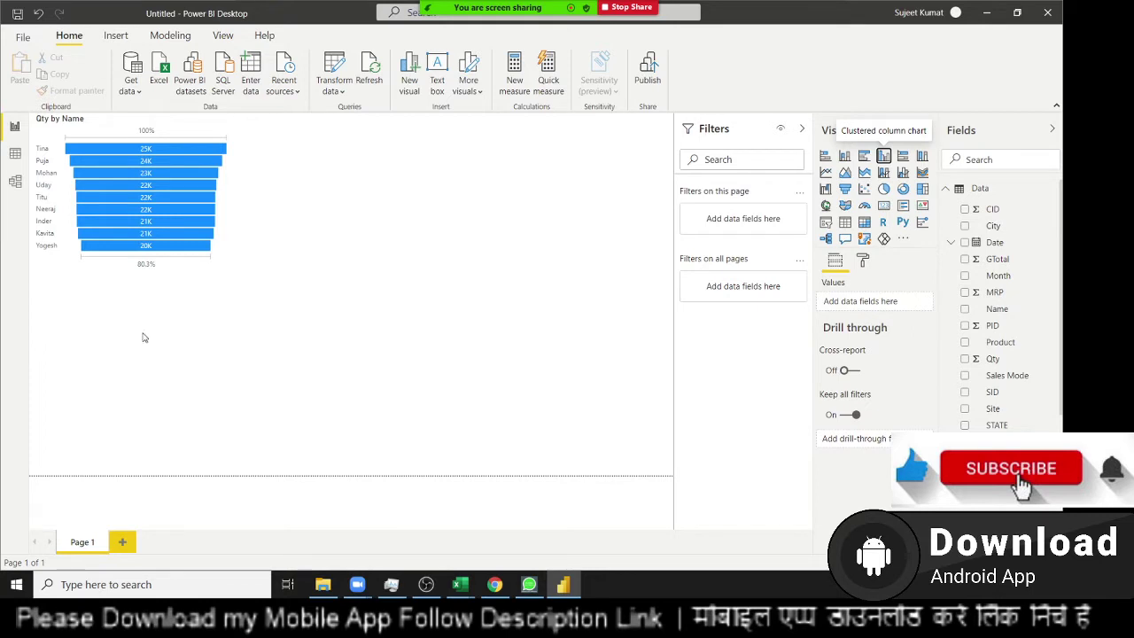
- Add a column chart with Sheet1's Name on the axis and Qty as values
mouse_move(144, 337)
mouse_down()
mouse_move(144, 320)
mouse_move(354, 149)
mouse_up()
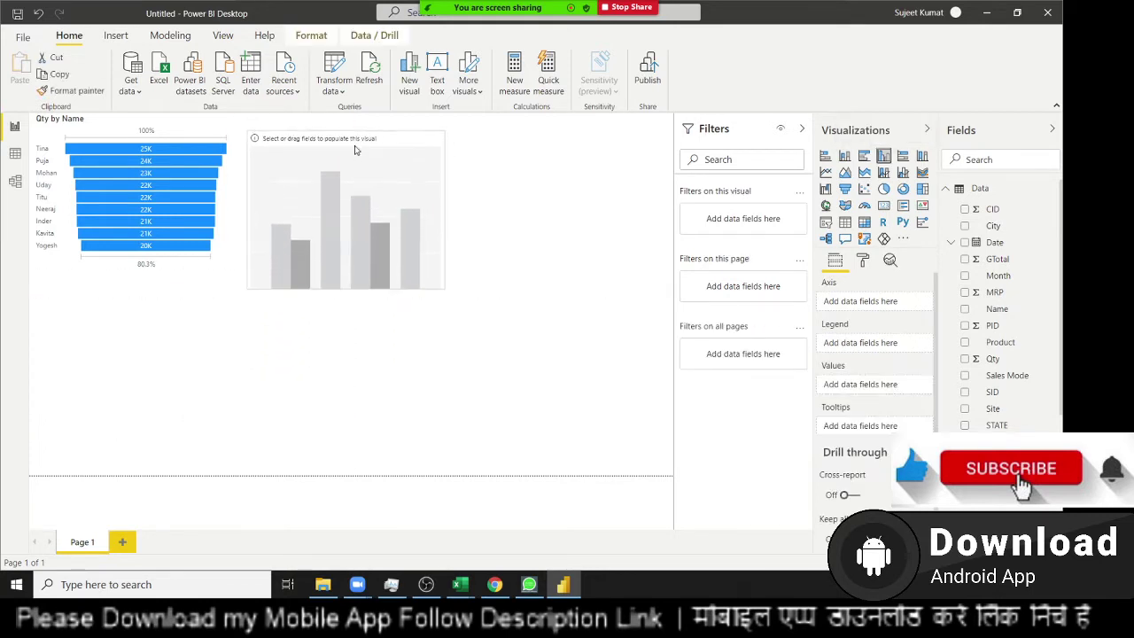
scroll(900, 388, down, 1)
scroll(1001, 390, down, 3)
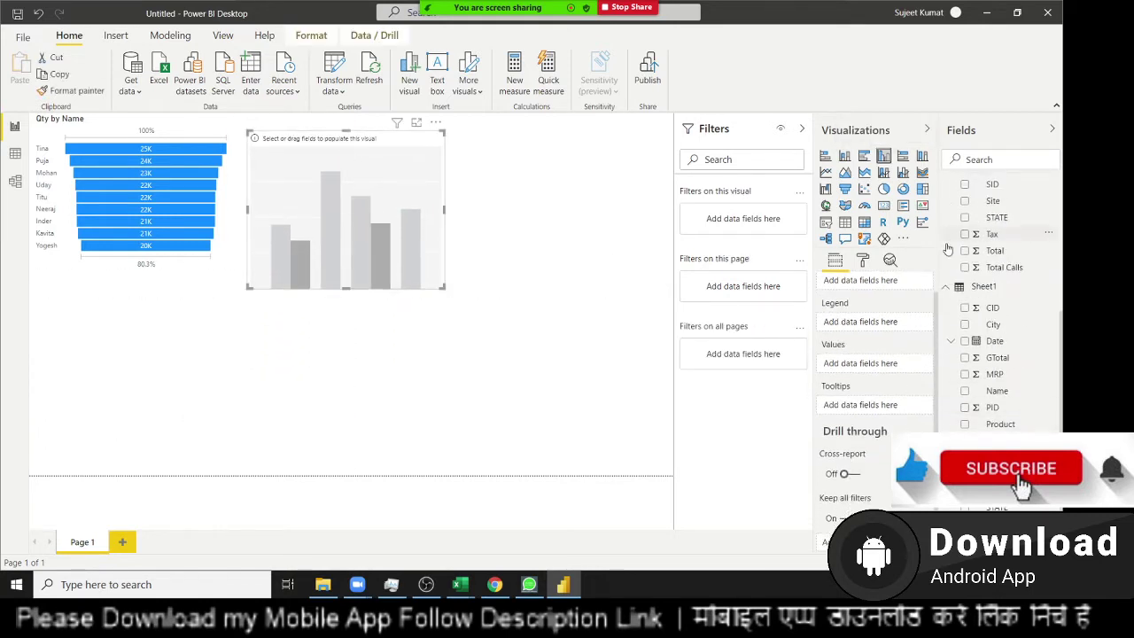
scroll(1006, 393, down, 2)
drag(997, 379, 386, 211)
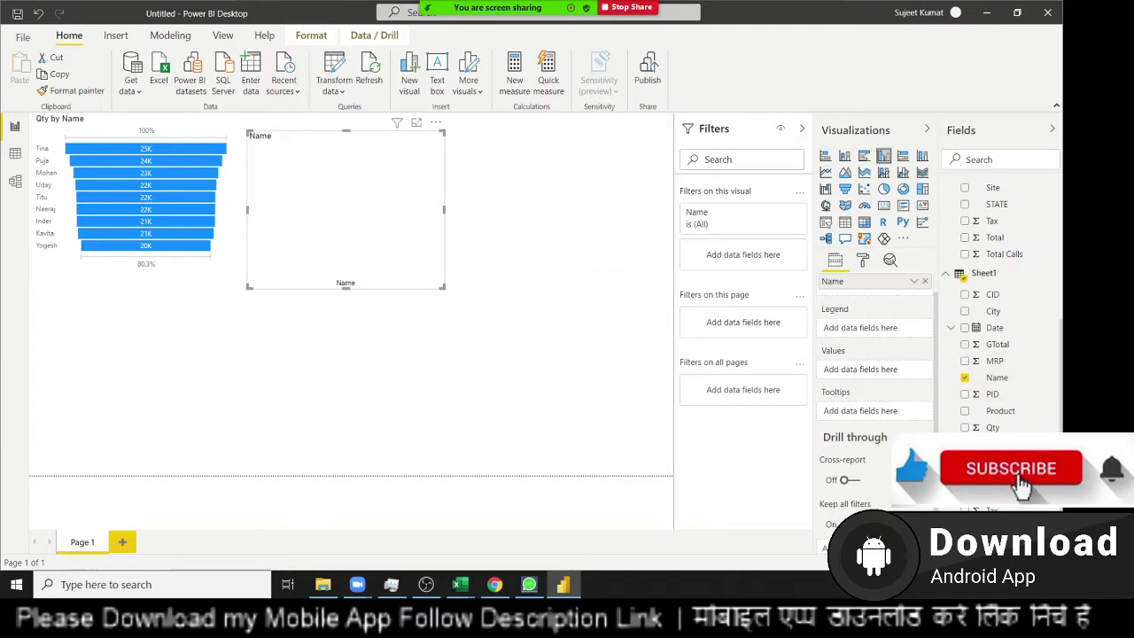
drag(992, 427, 381, 241)
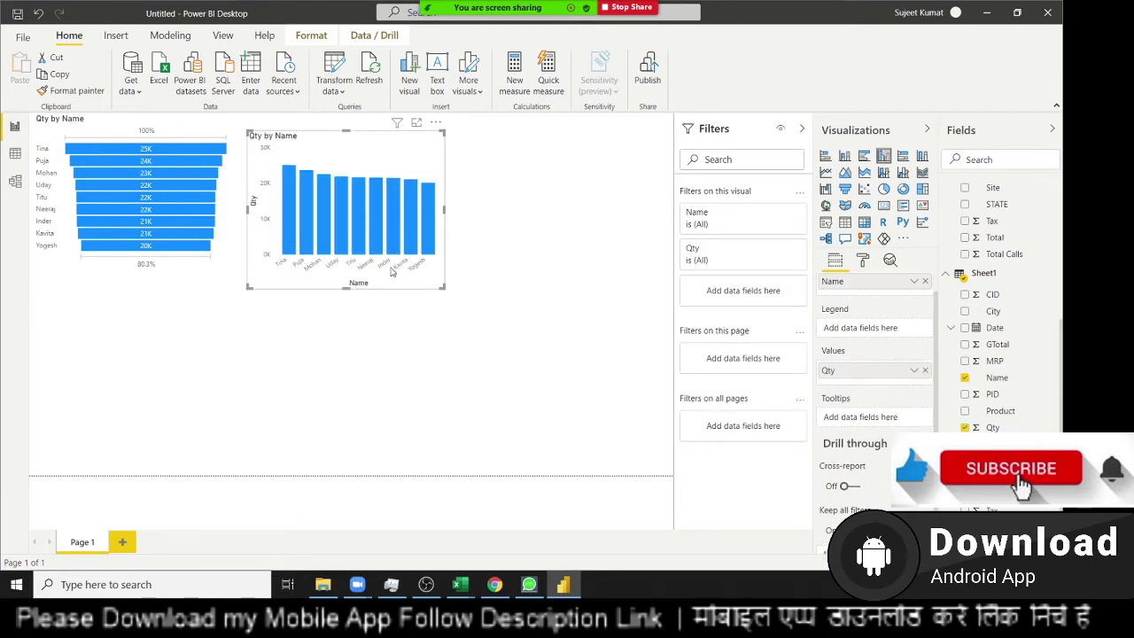
- Widen the column chart so names lie flat and nudge it beside the funnel
drag(453, 292, 491, 284)
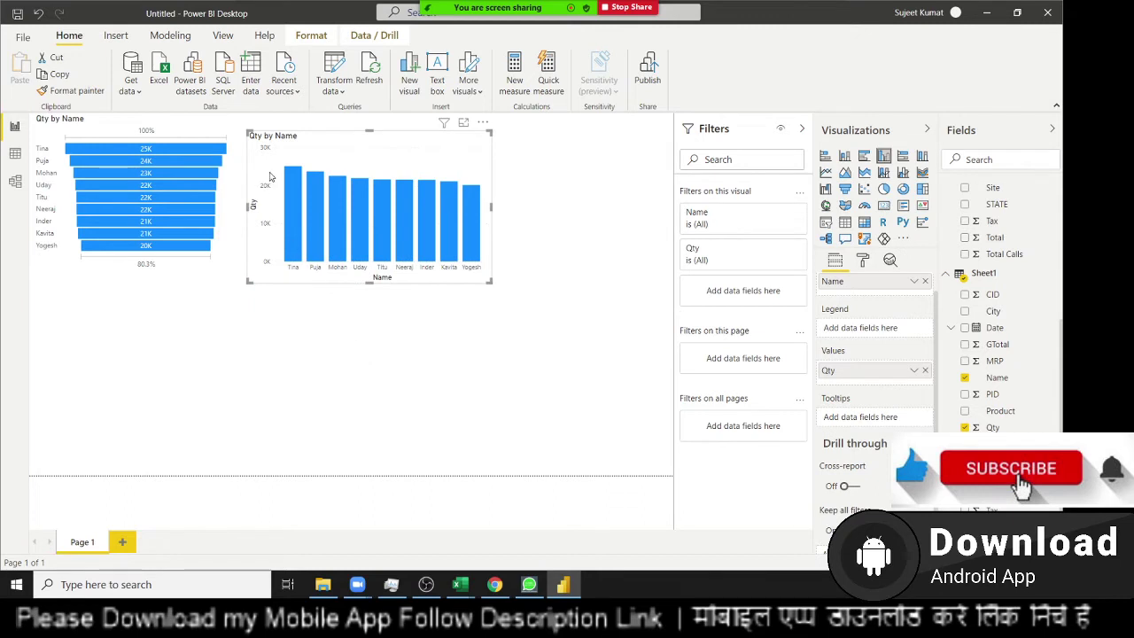
click(316, 135)
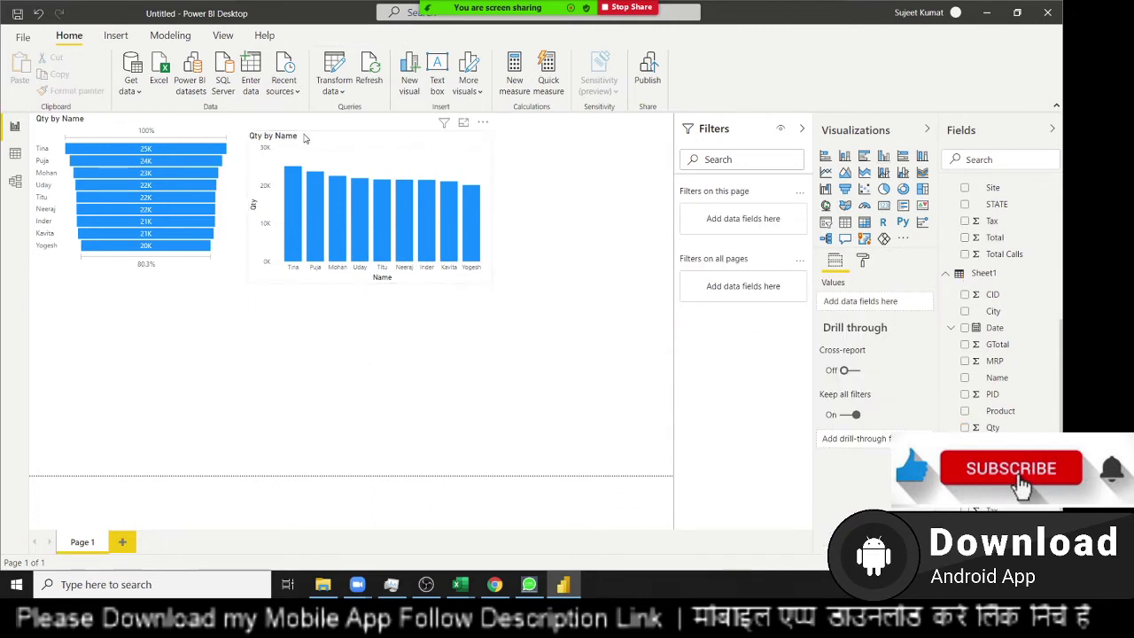
drag(304, 138, 288, 132)
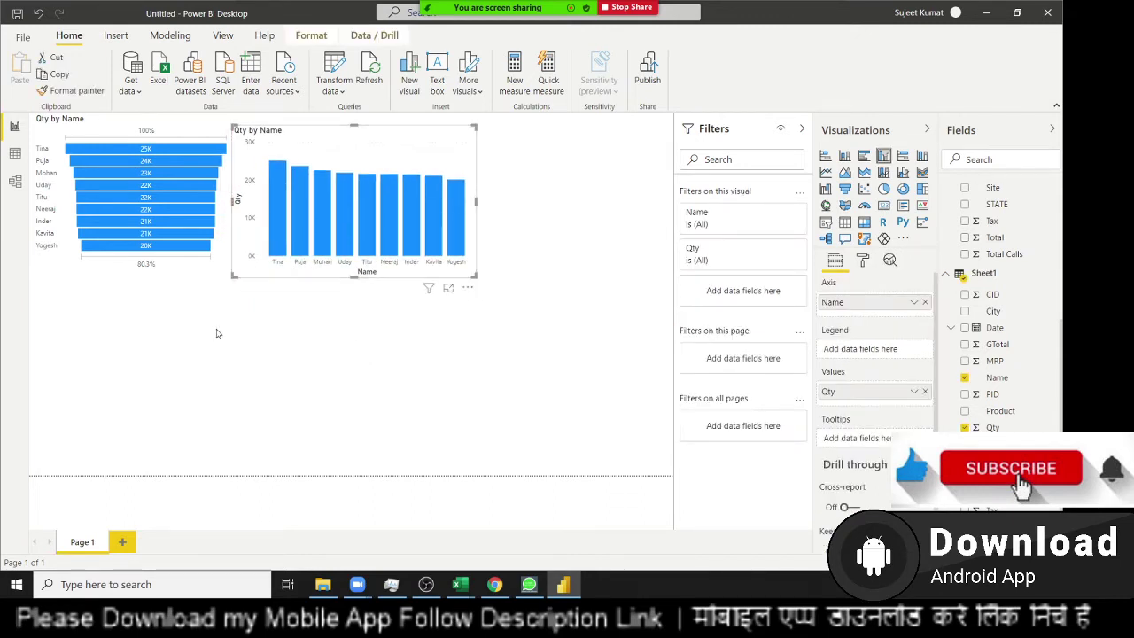
click(166, 288)
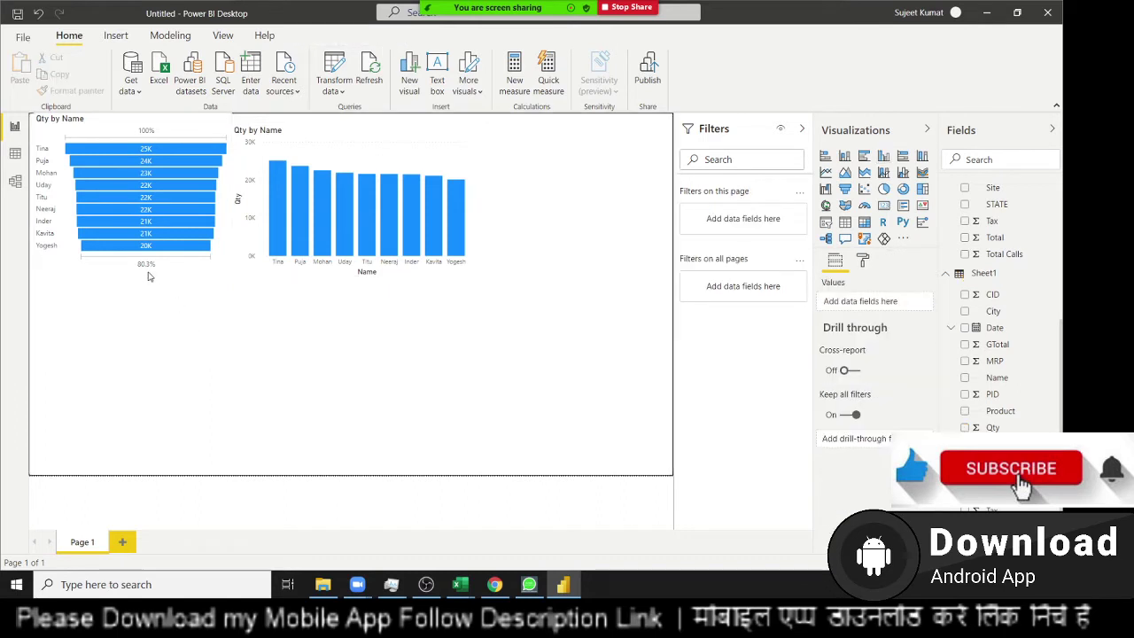
- Test cross-highlighting on the Kavita and Neeraj funnel bars, then open Model view
click(115, 237)
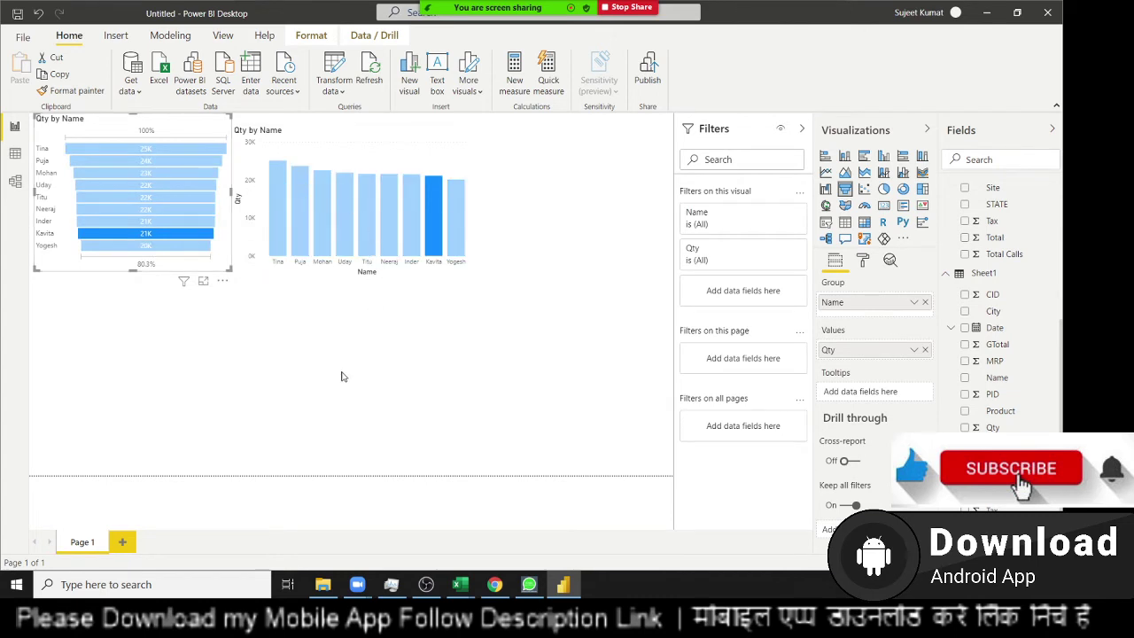
key(Escape)
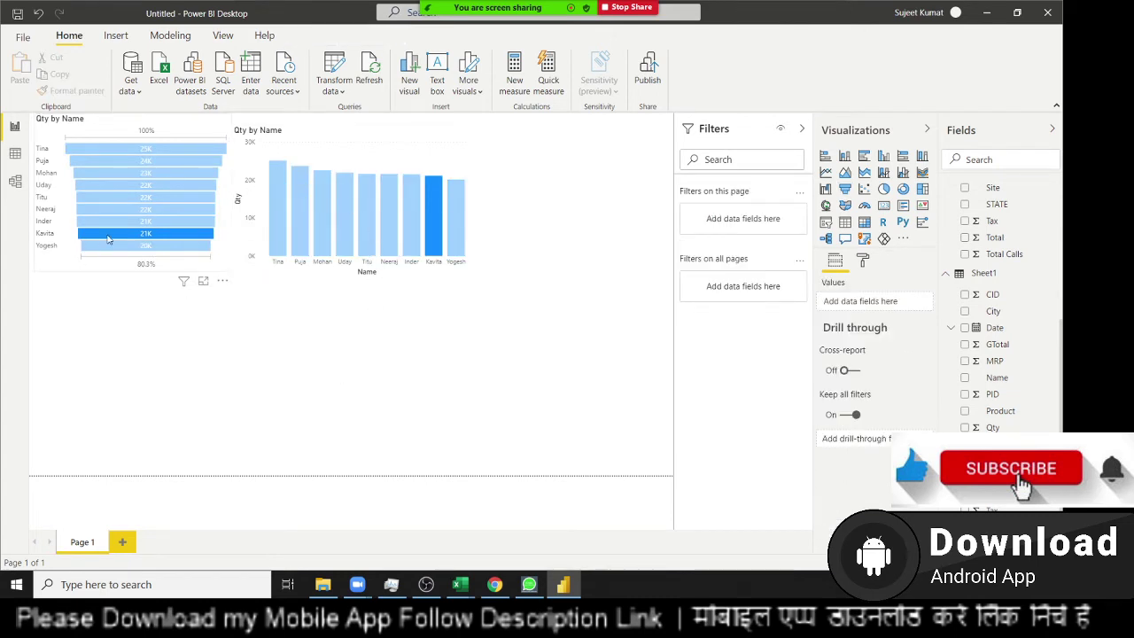
click(114, 272)
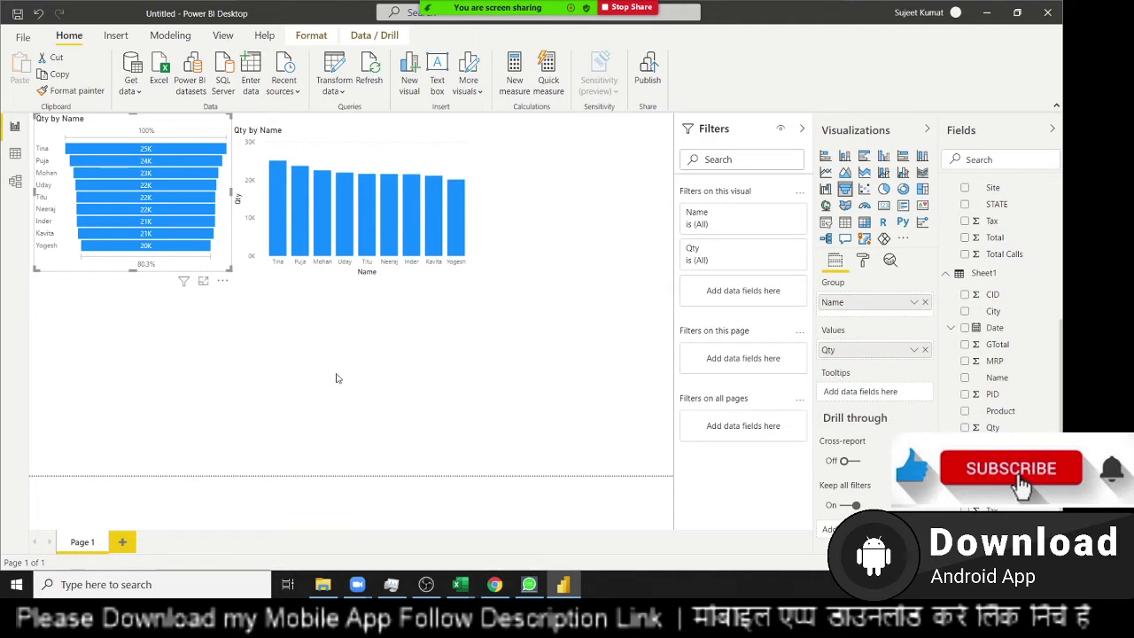
click(179, 211)
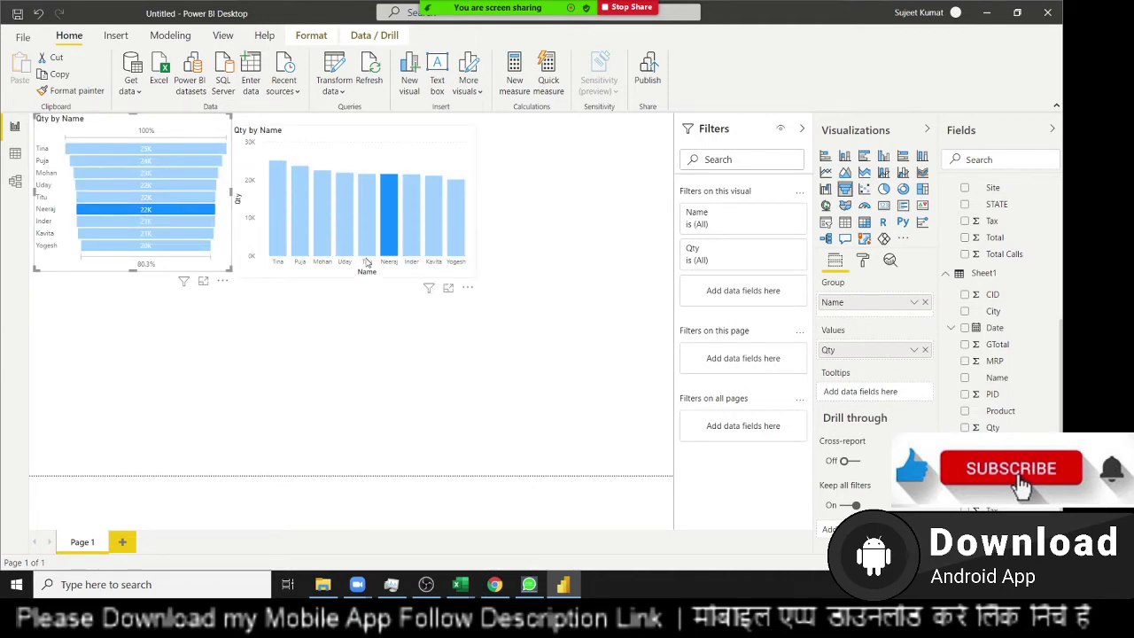
click(154, 218)
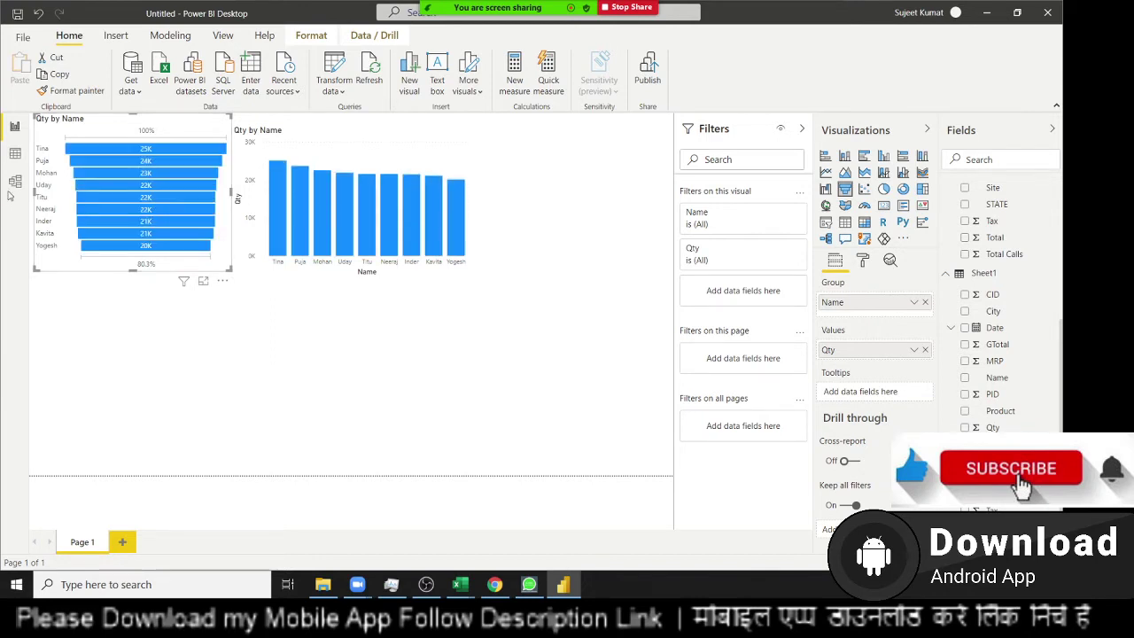
click(16, 182)
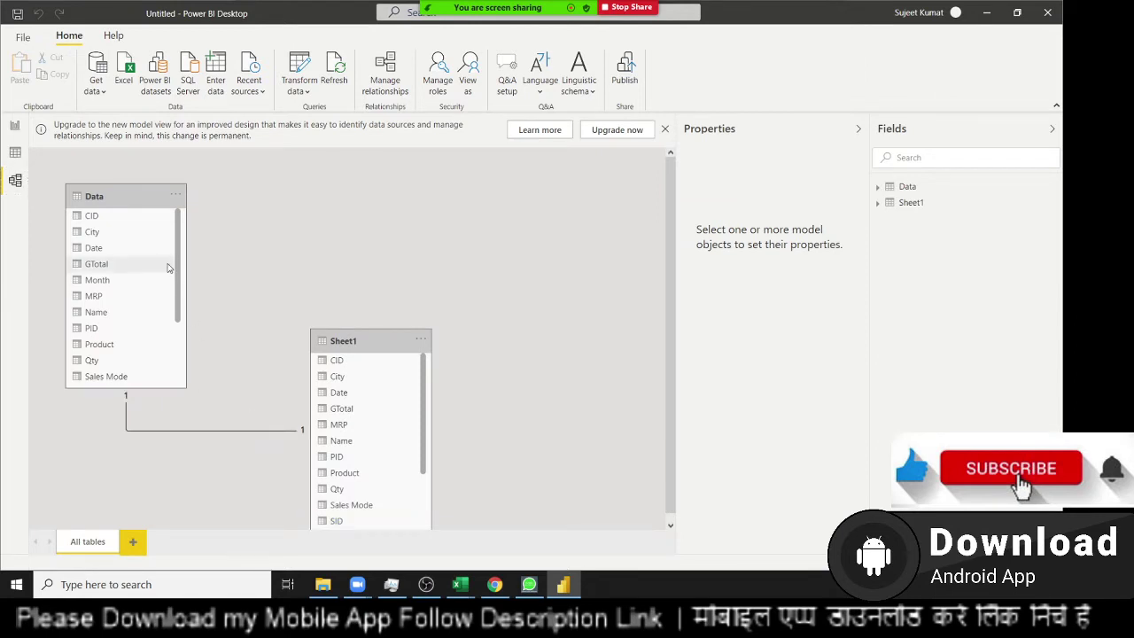
- Inspect the SID fields of the Data and Sheet1 tables in Model view
scroll(173, 375, down, 3)
scroll(183, 320, up, 3)
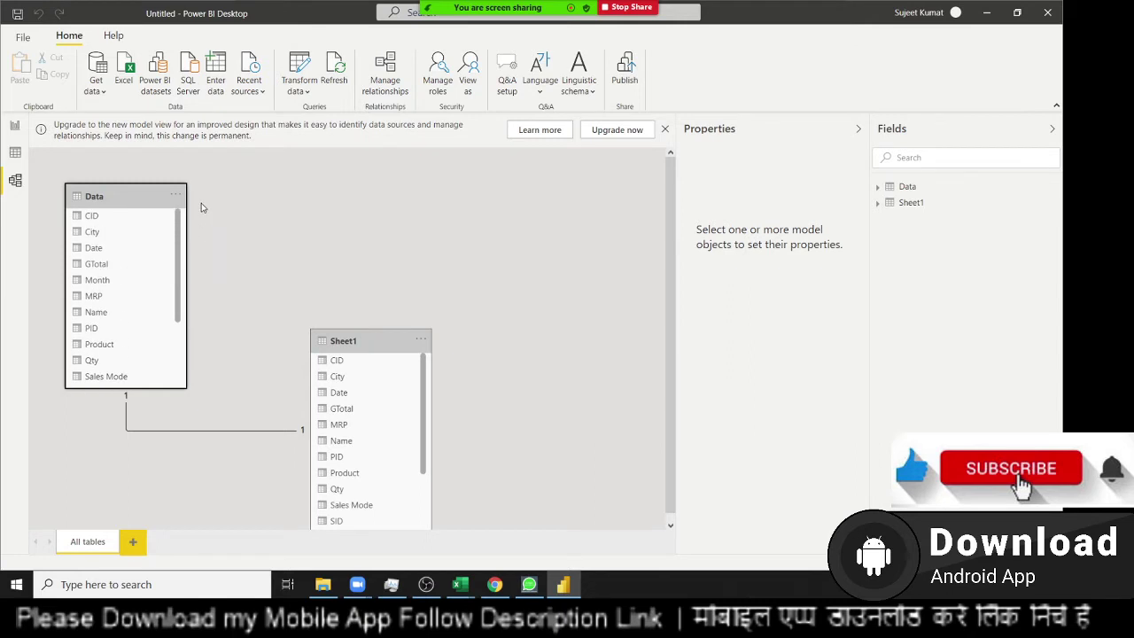
drag(201, 207, 202, 354)
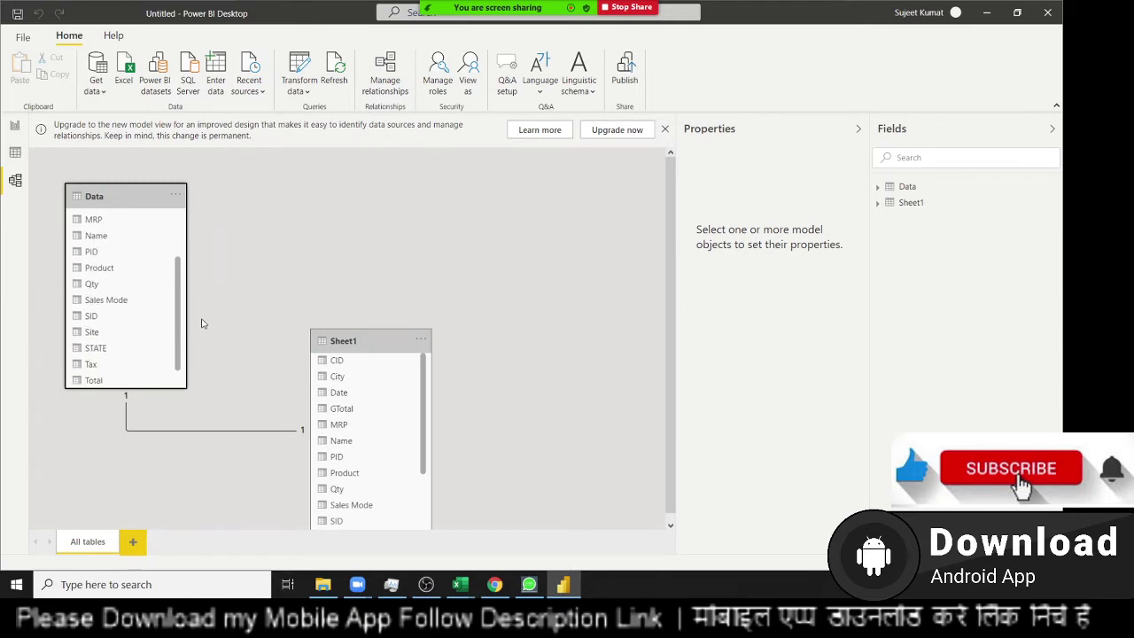
right_click(161, 433)
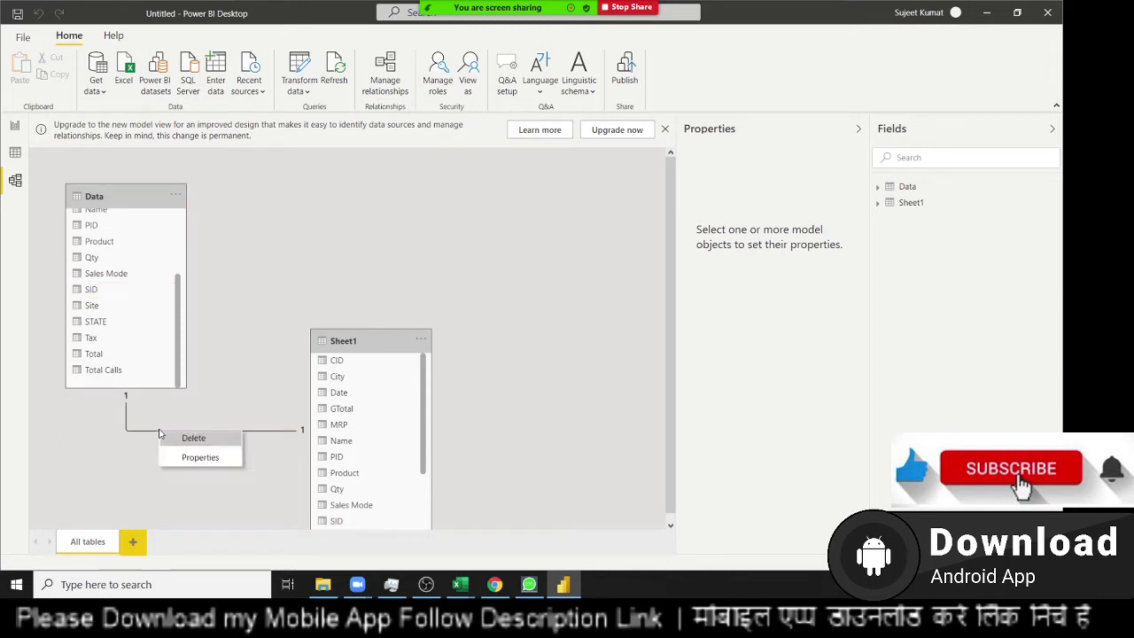
click(98, 288)
scroll(324, 476, down, 2)
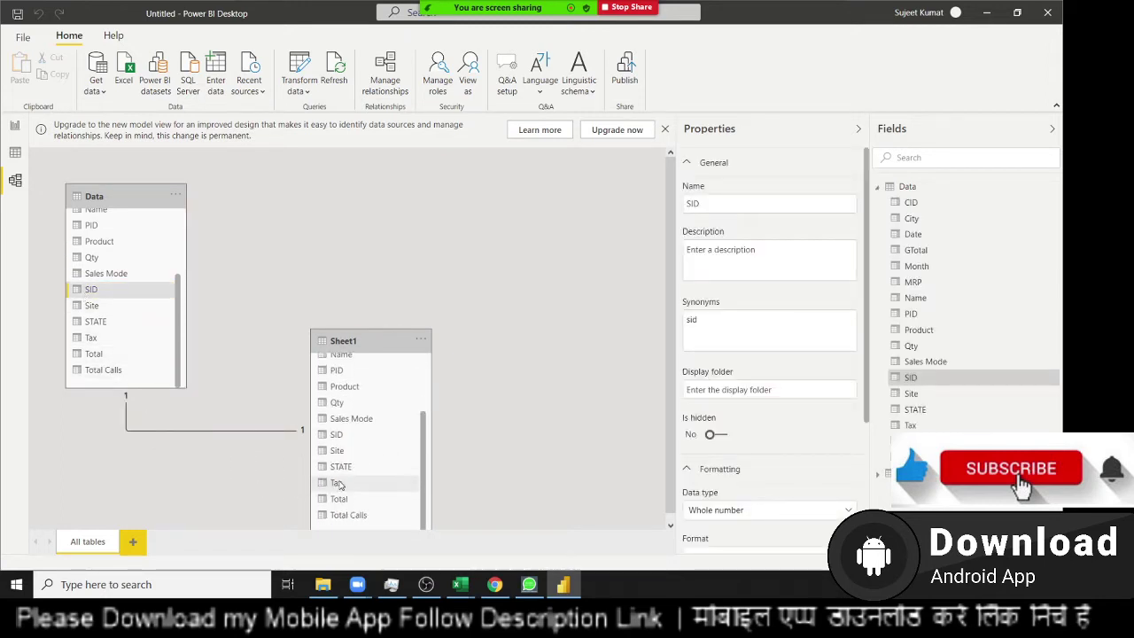
click(337, 436)
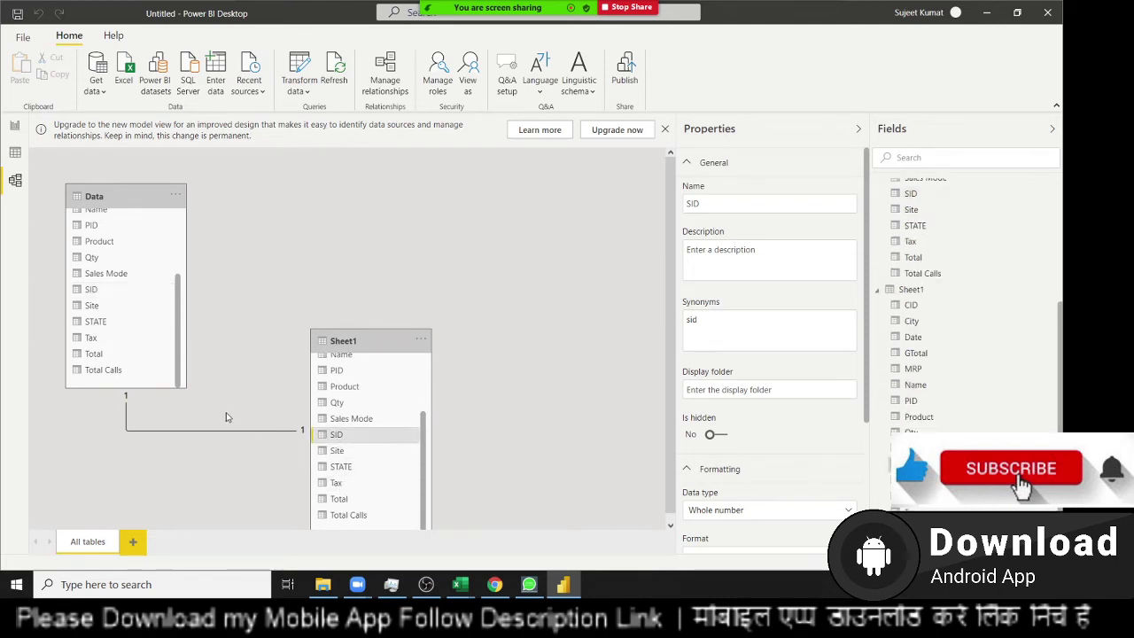
scroll(781, 400, down, 3)
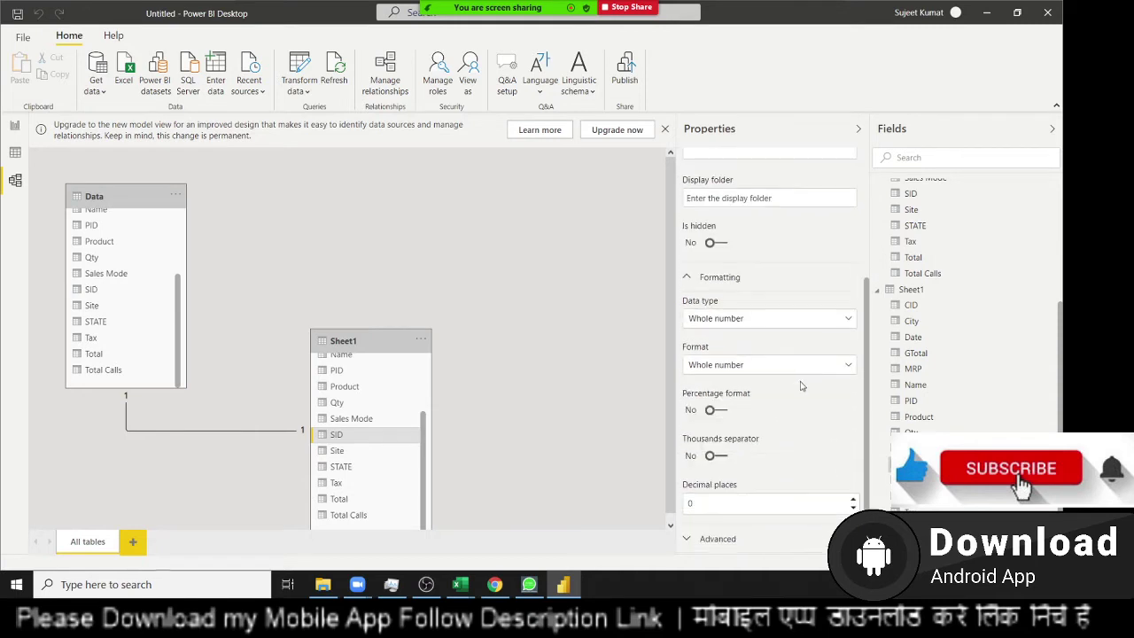
scroll(797, 385, up, 2)
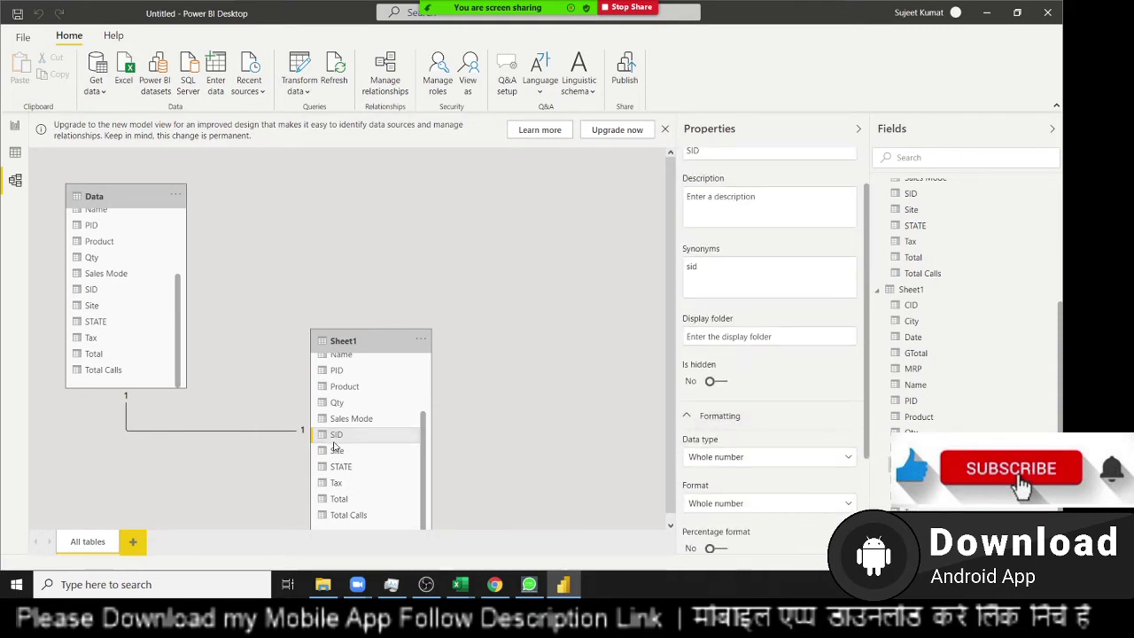
- Delete the SID relationship between Data and Sheet1 and return to the report page
right_click(225, 430)
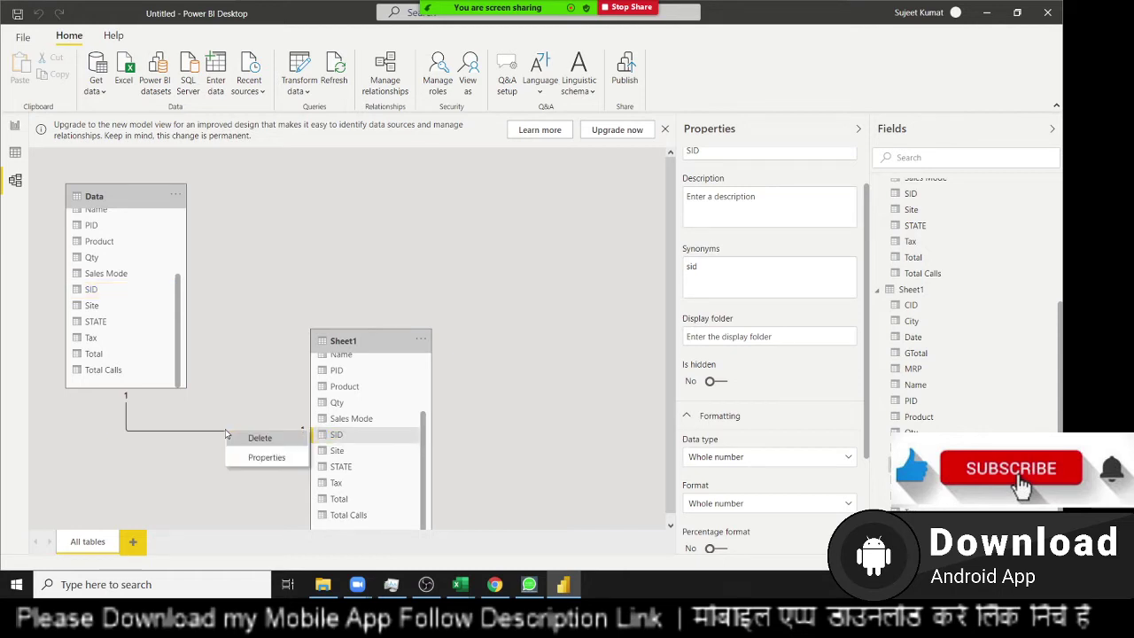
click(255, 437)
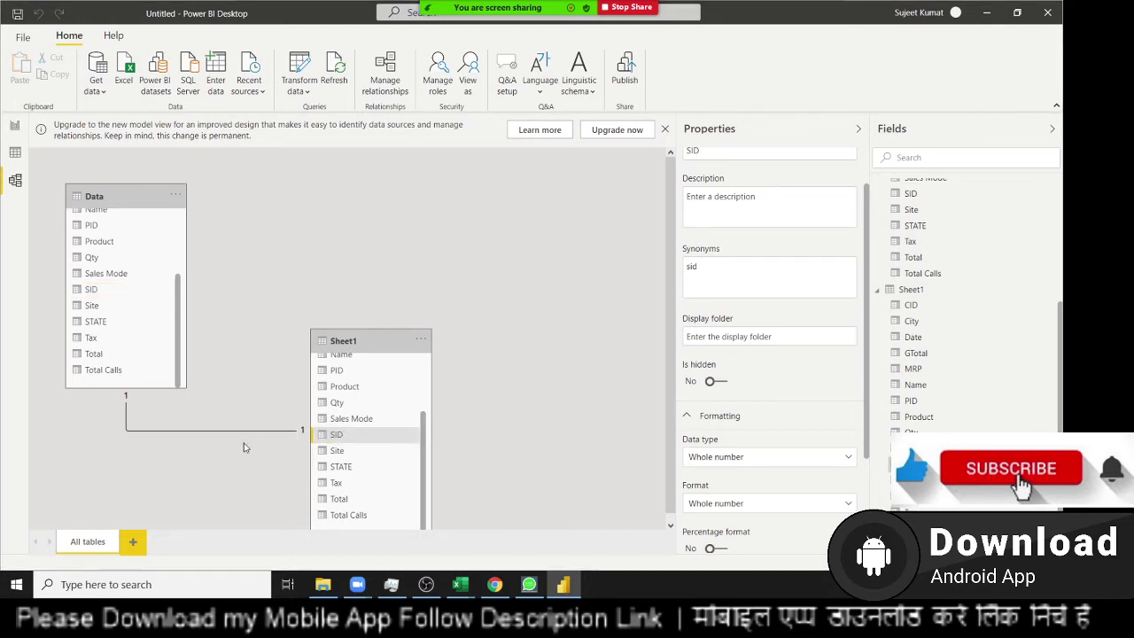
click(599, 314)
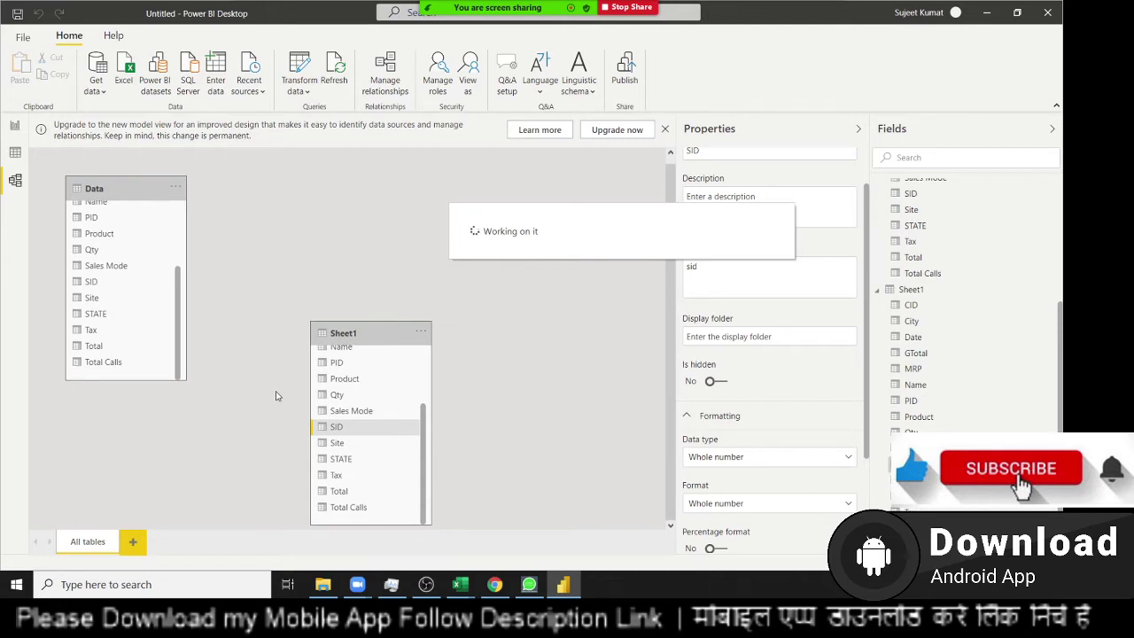
click(17, 124)
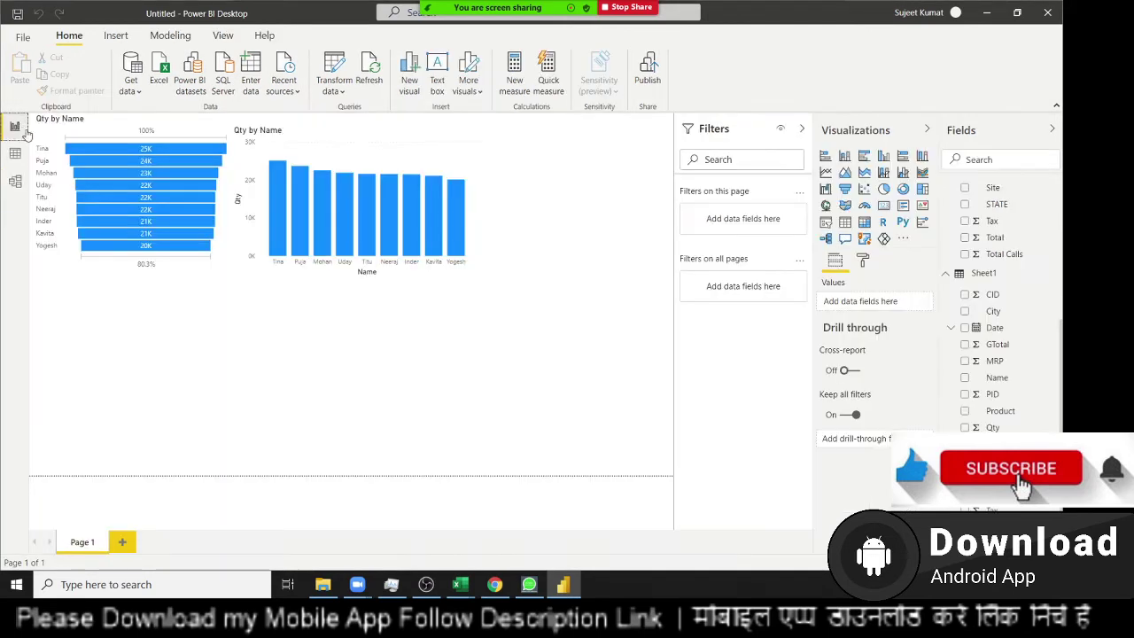
- Highlight then clear Neeraj in the funnel chart, deselect it, and open Get data's common sources
click(139, 211)
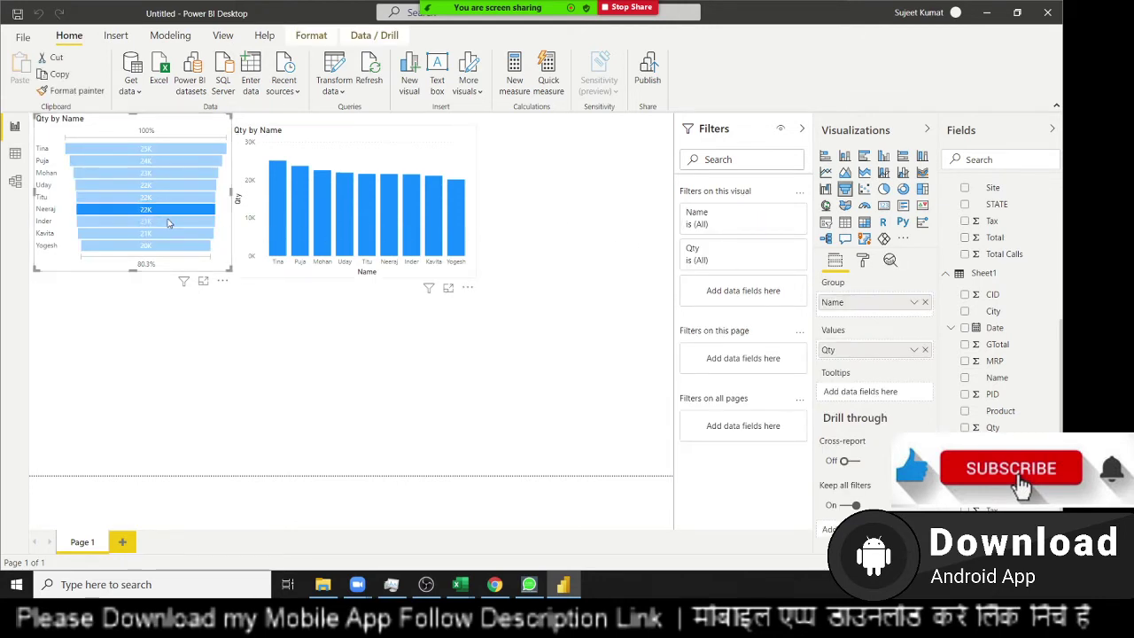
mouse_move(176, 215)
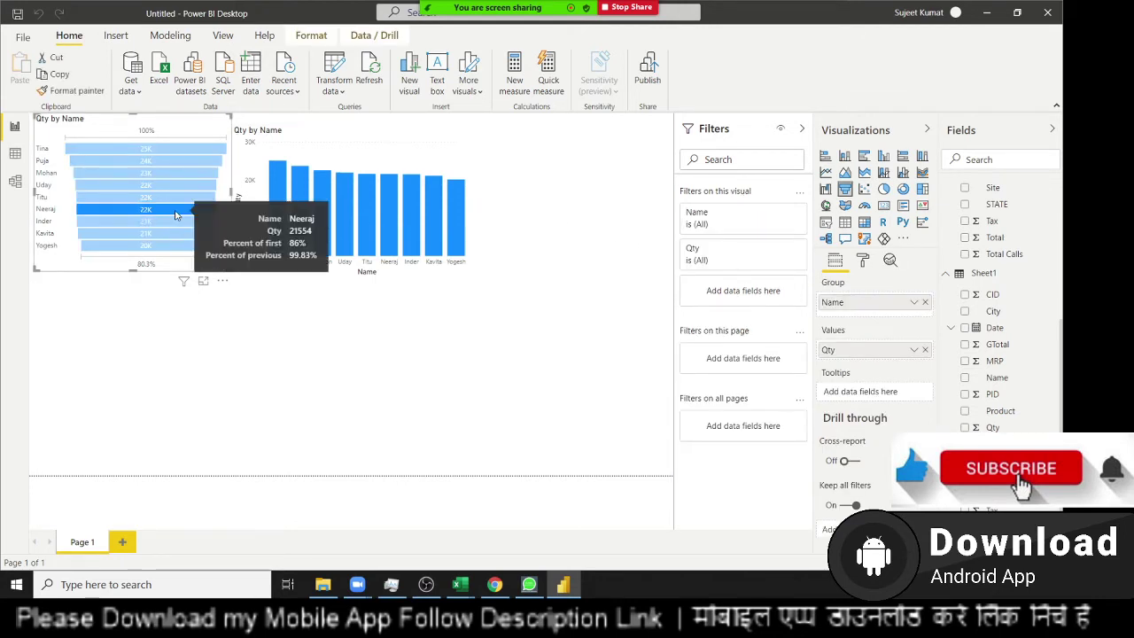
click(175, 215)
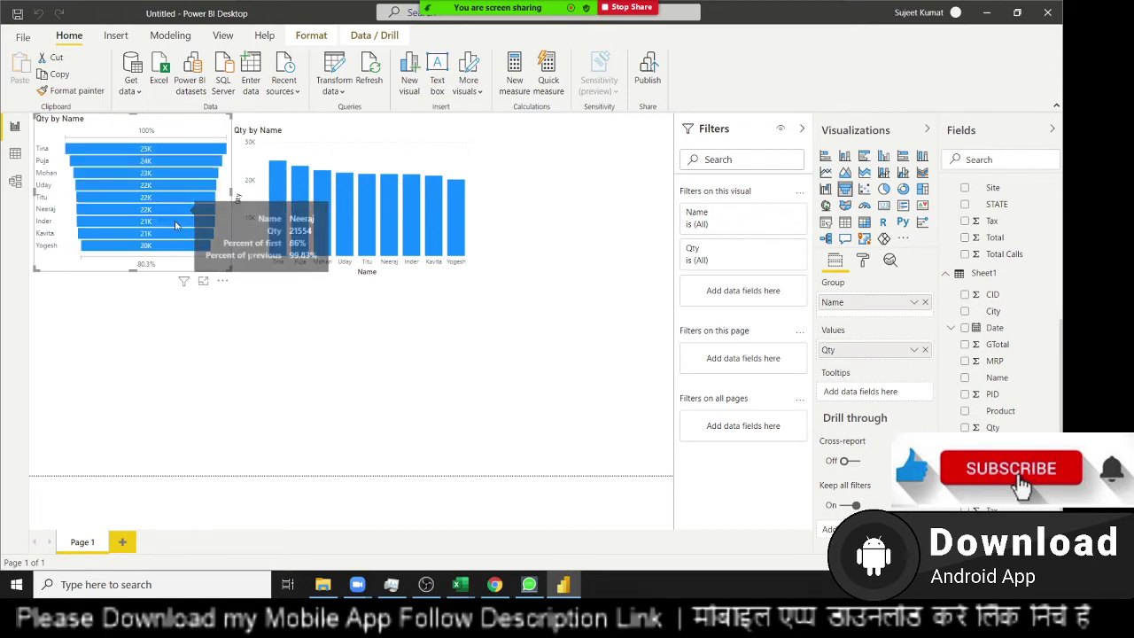
click(236, 394)
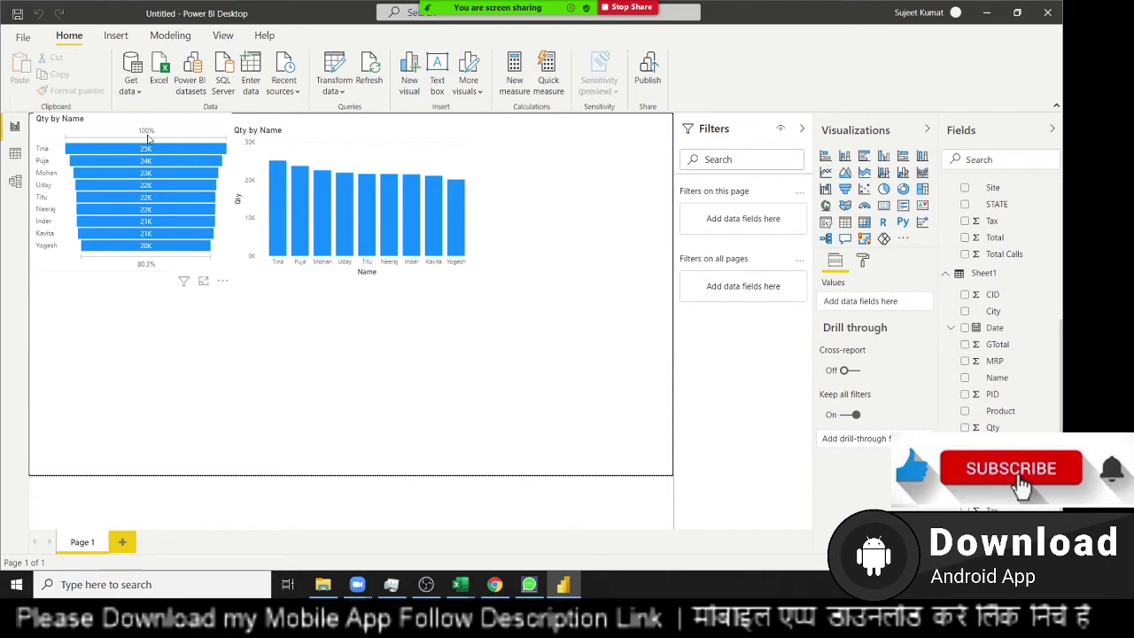
click(138, 92)
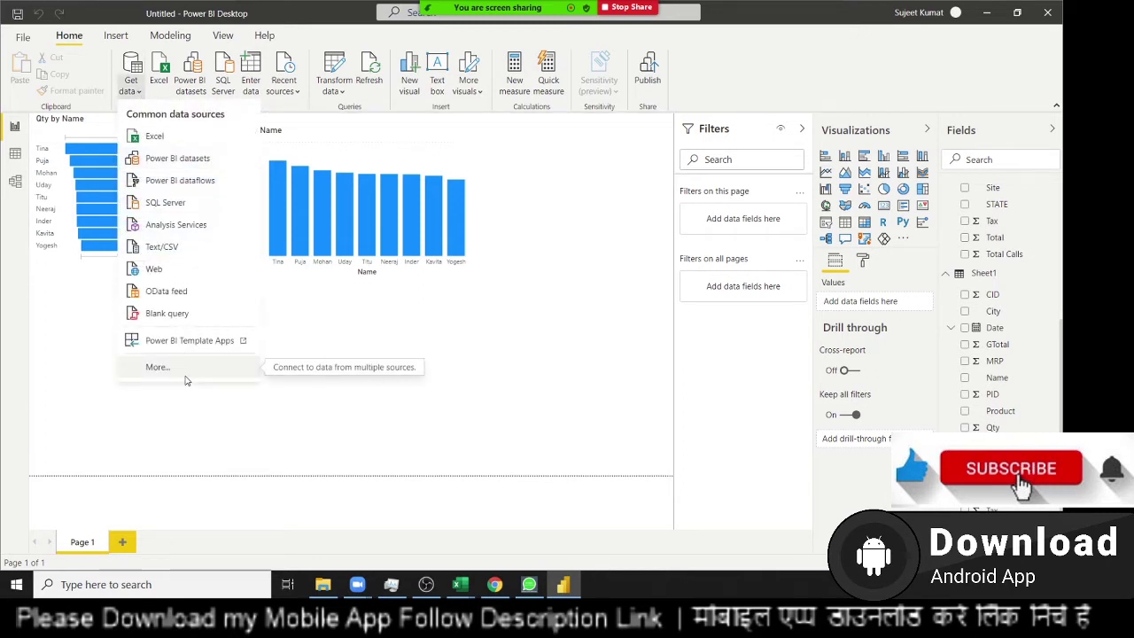
- Open data.csv from the 2020 folder through the Text/CSV connector, then dismiss its preview
click(186, 379)
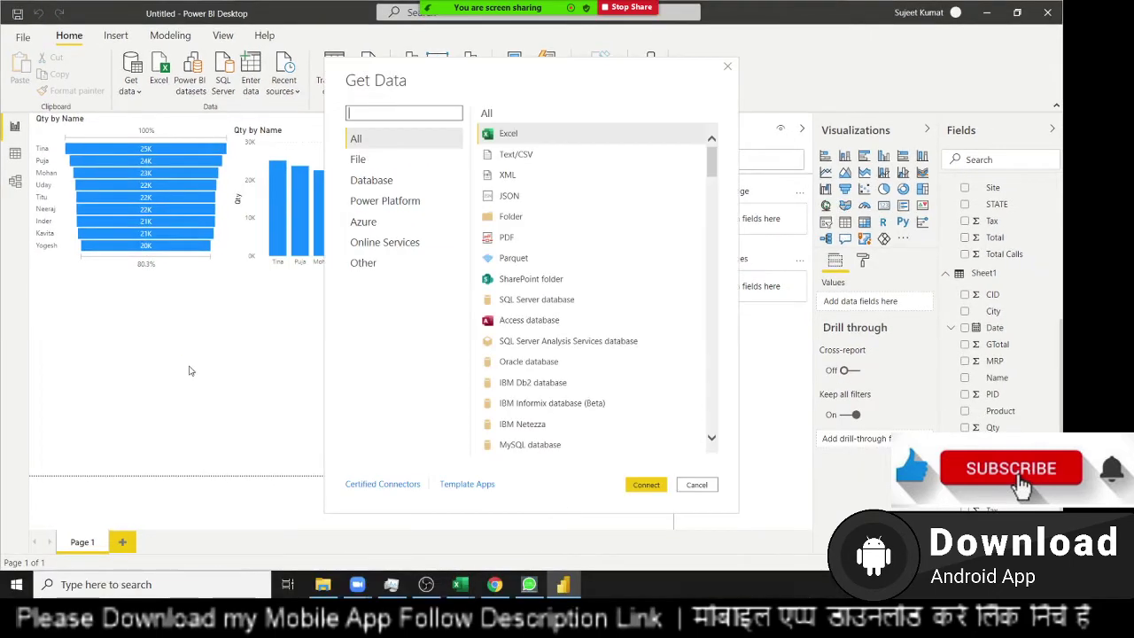
click(358, 161)
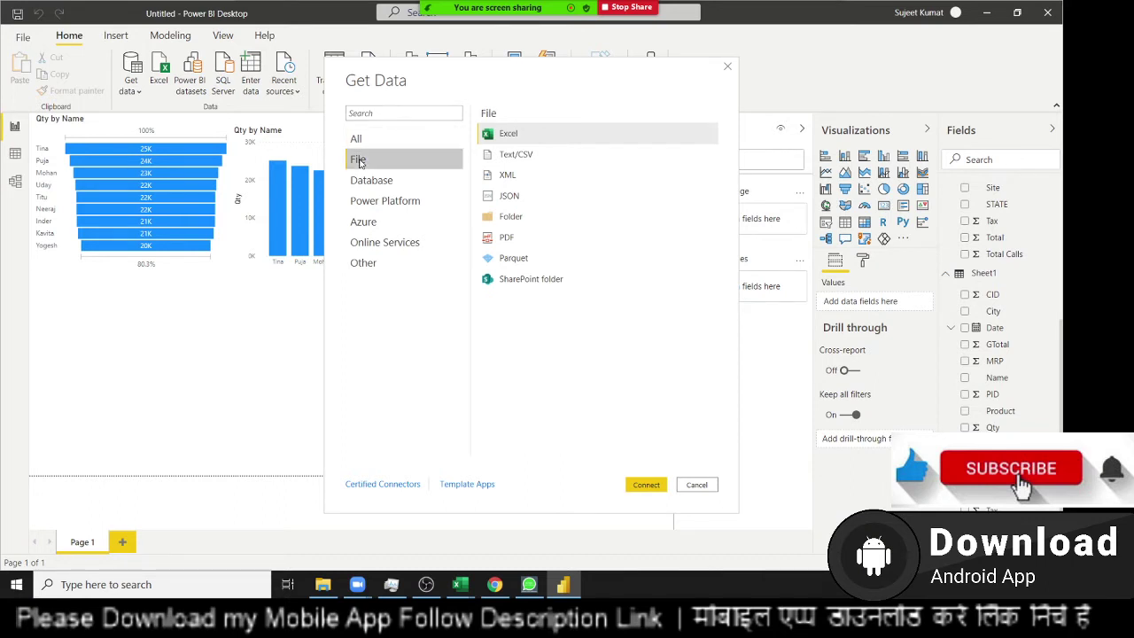
click(521, 157)
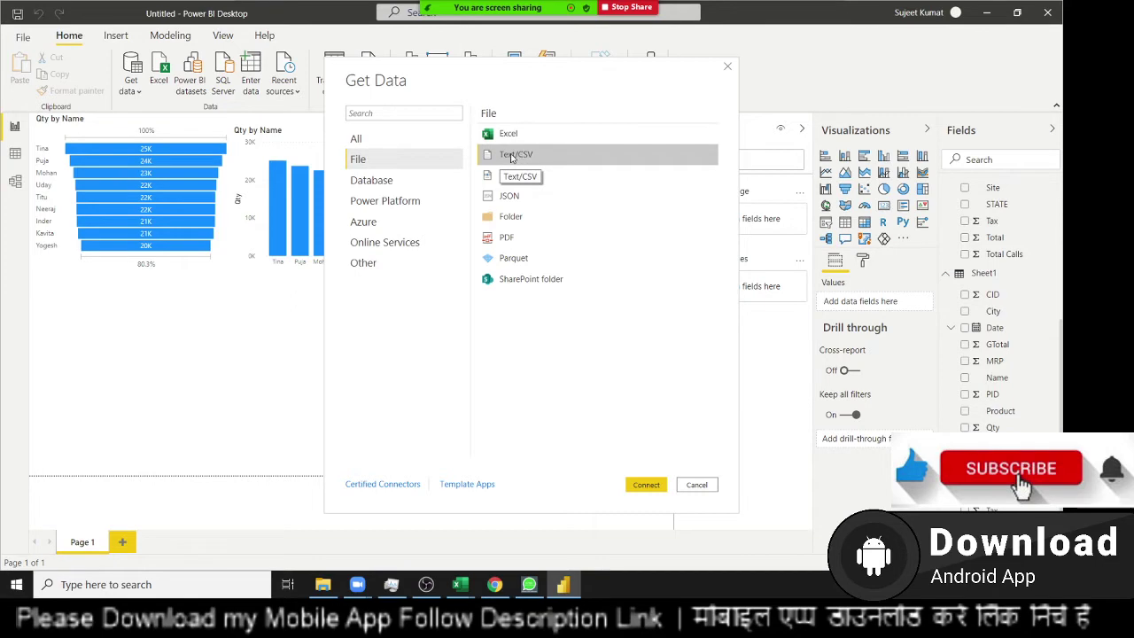
click(646, 486)
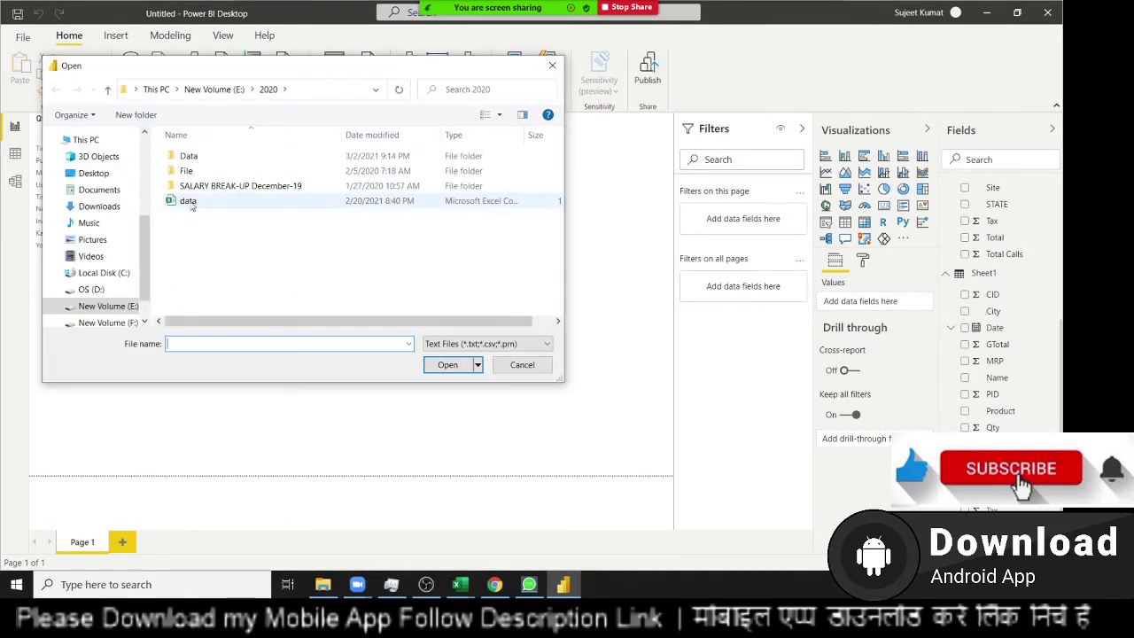
click(189, 201)
click(451, 368)
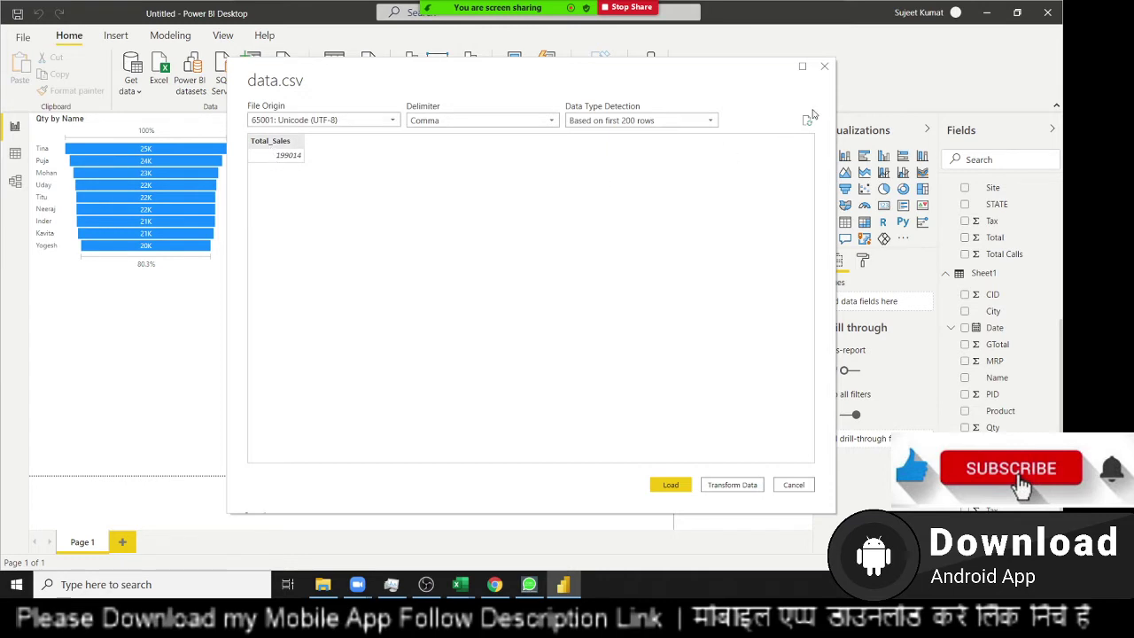
click(824, 66)
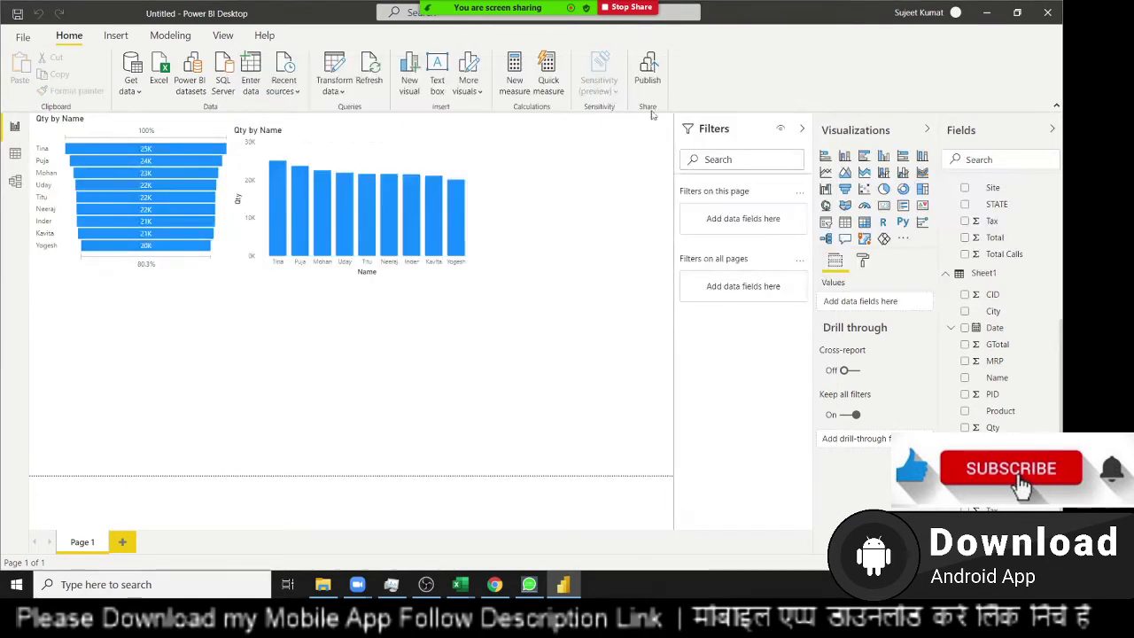
- Preview DataP.csv from the Downloads folder via Get data's Text/CSV option
click(260, 332)
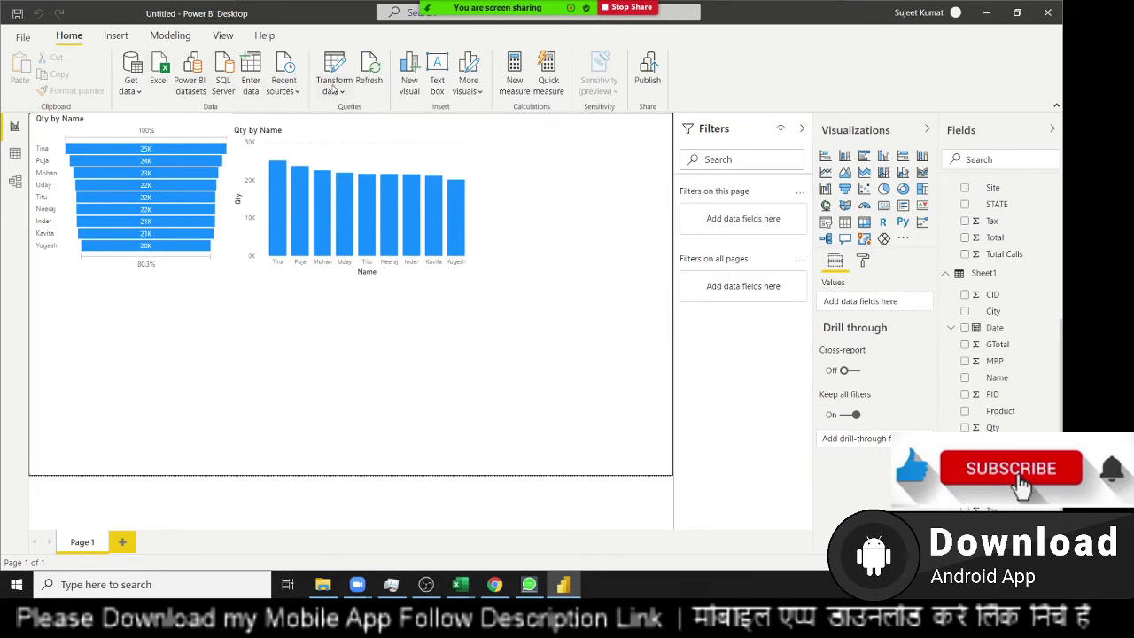
click(136, 91)
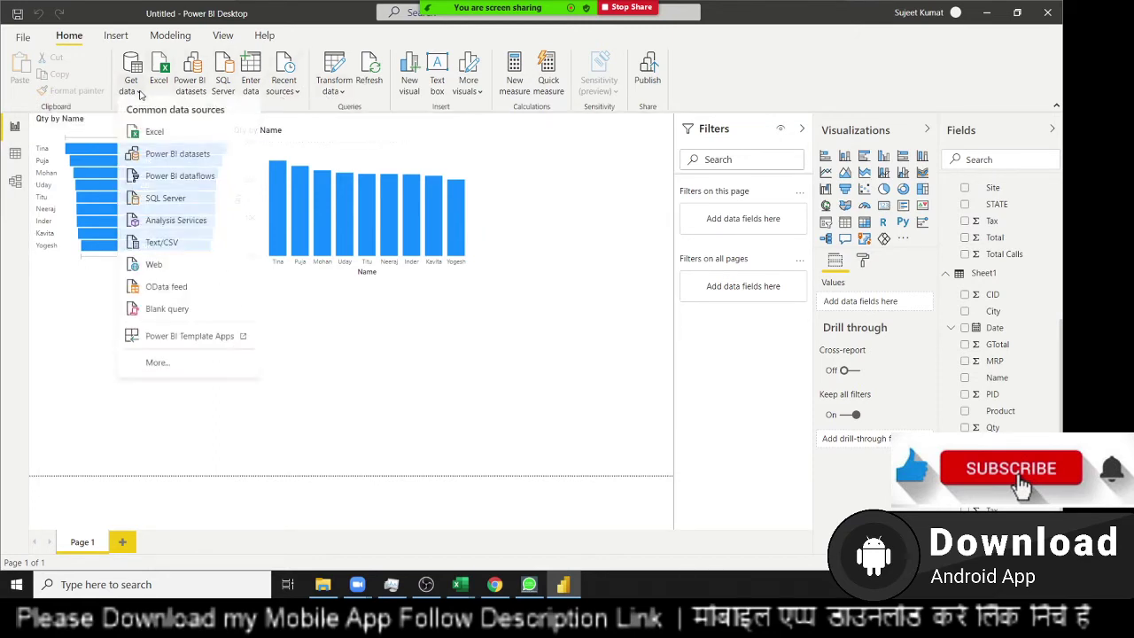
click(168, 247)
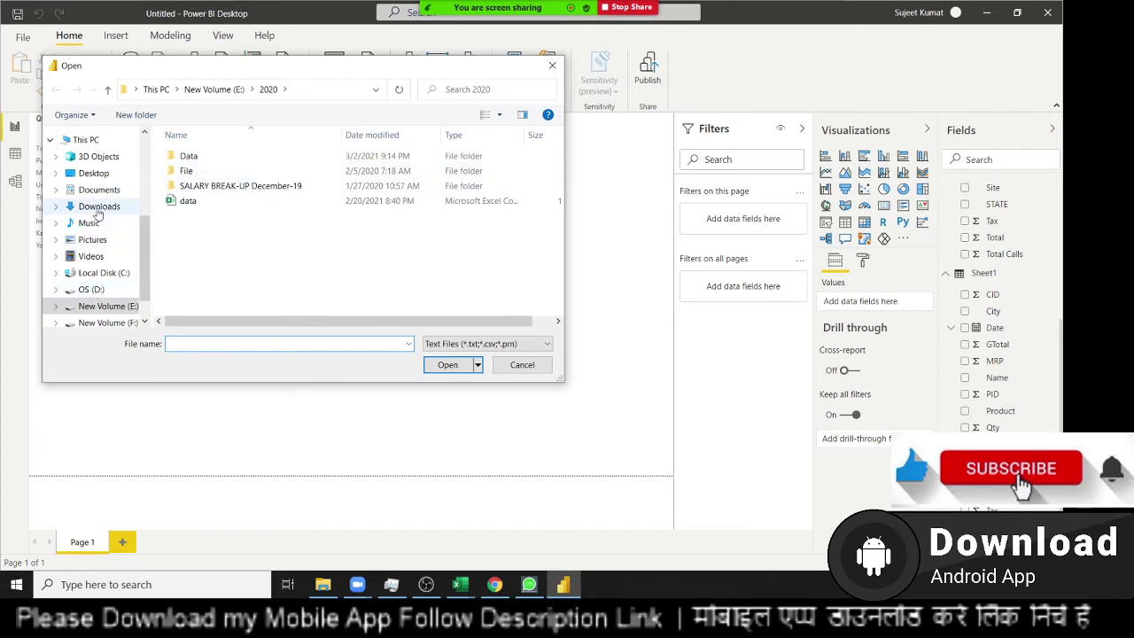
click(96, 191)
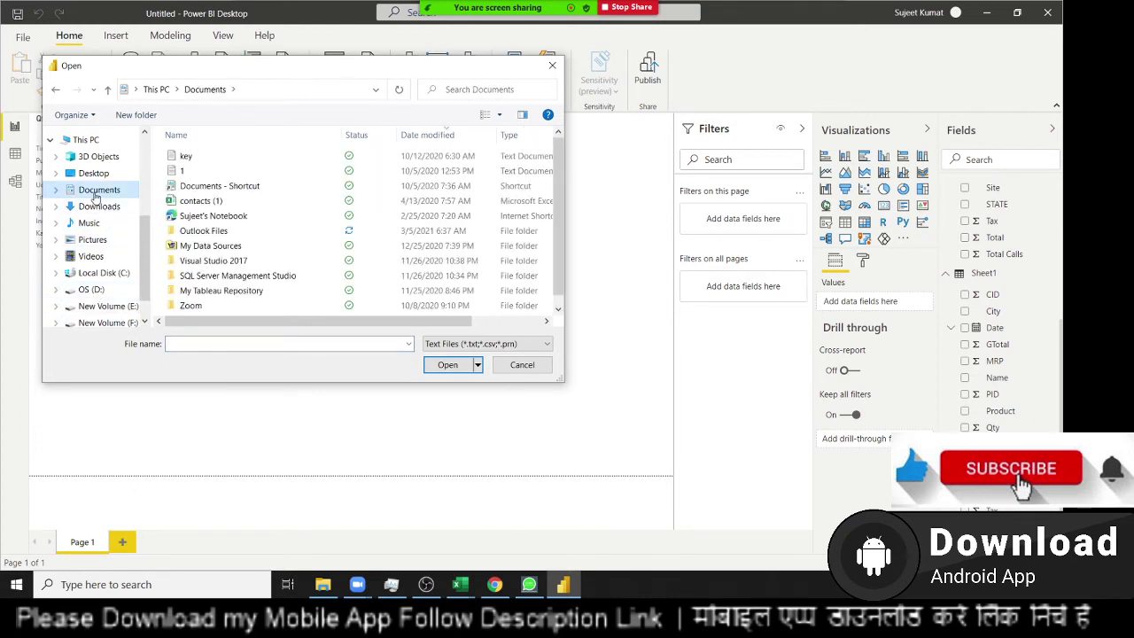
click(96, 206)
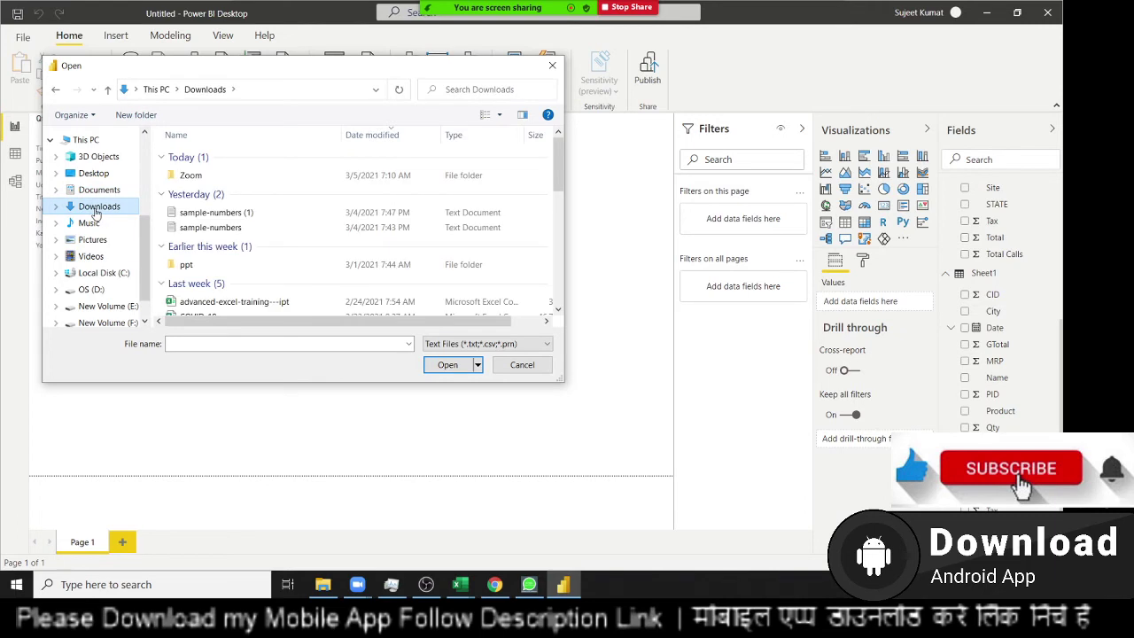
scroll(354, 257, down, 5)
scroll(352, 260, down, 2)
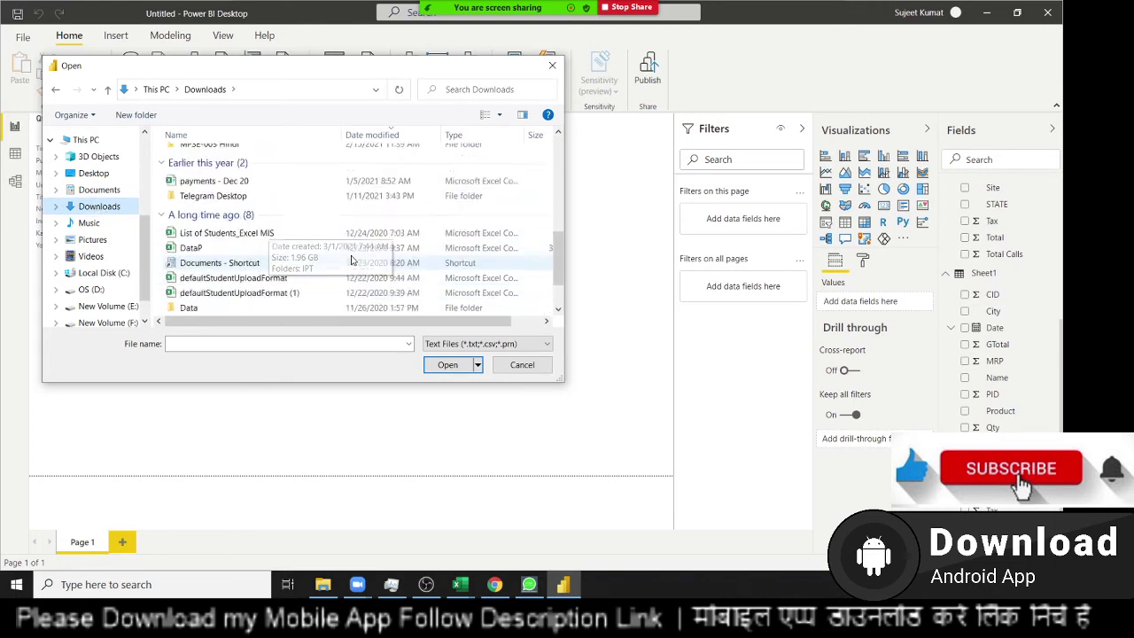
scroll(352, 260, down, 1)
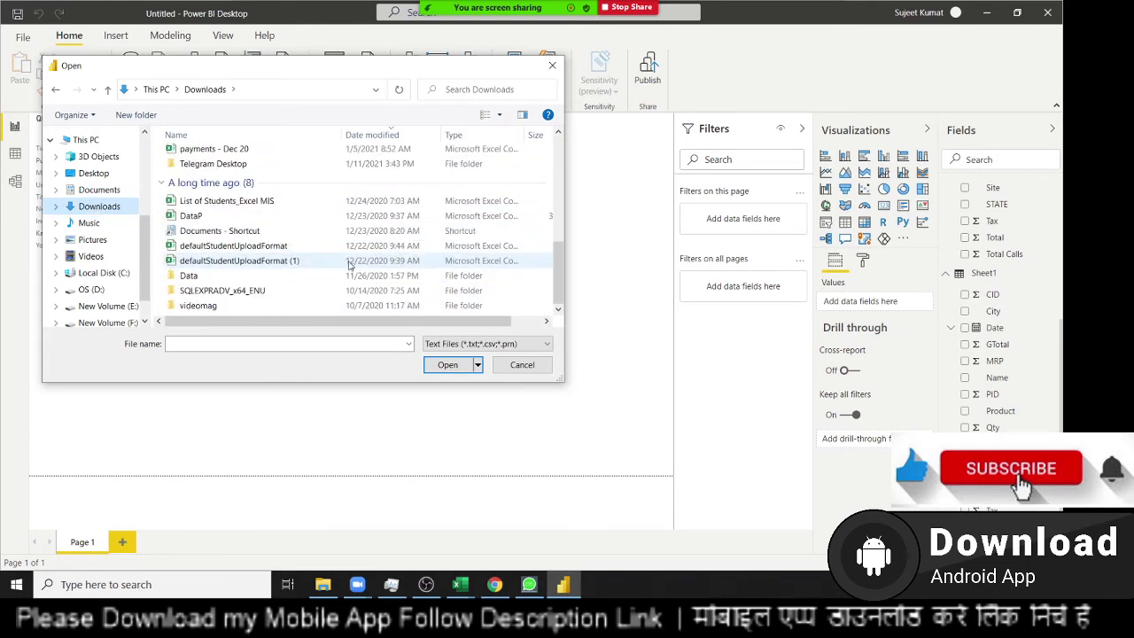
click(333, 216)
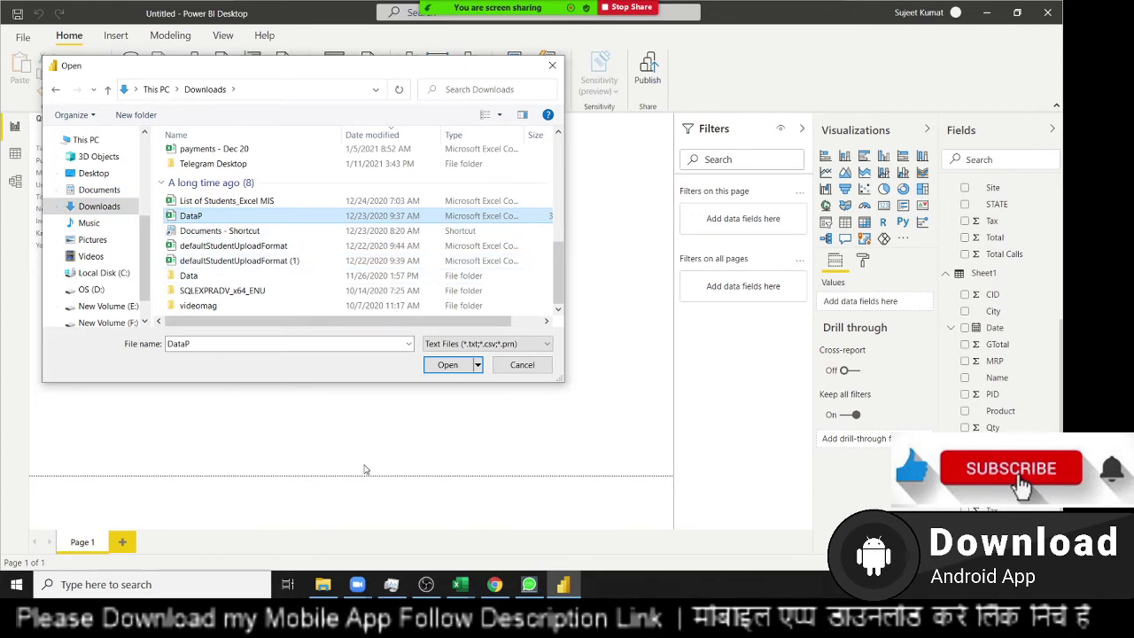
click(457, 371)
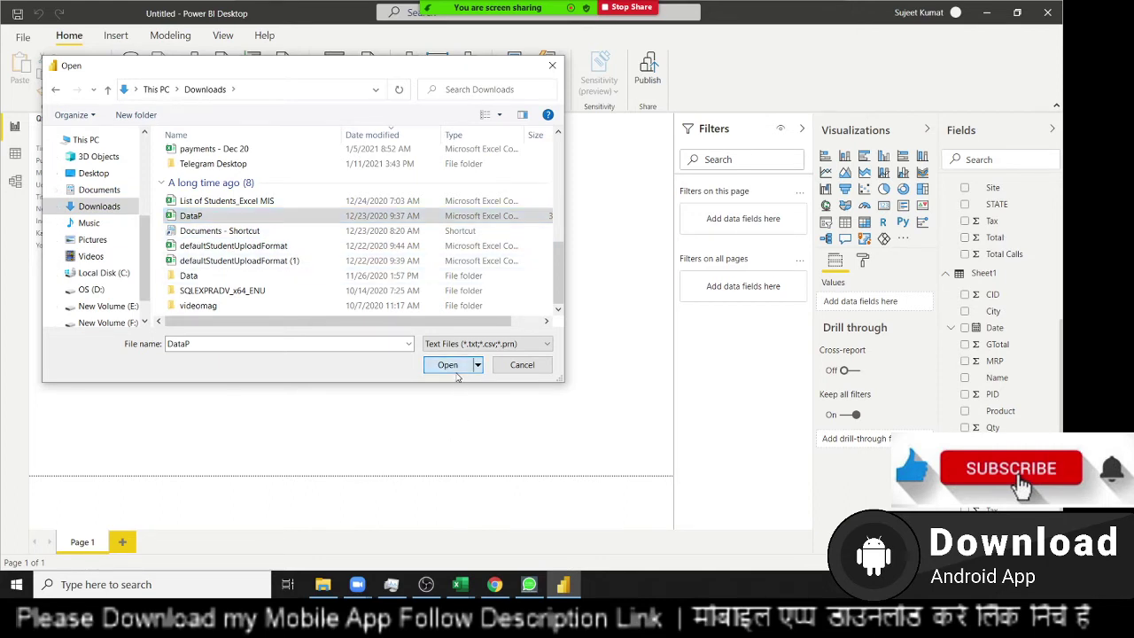
click(458, 377)
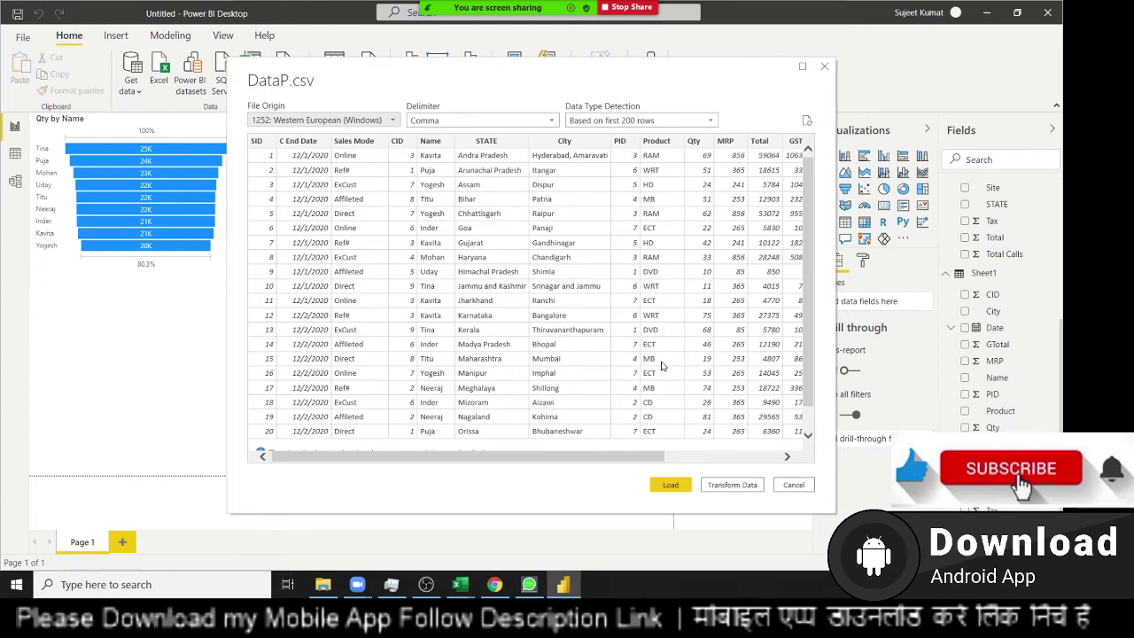
- Scroll the DataP.csv preview and check its Delimiter options, leaving Comma unchanged
scroll(809, 266, down, 1)
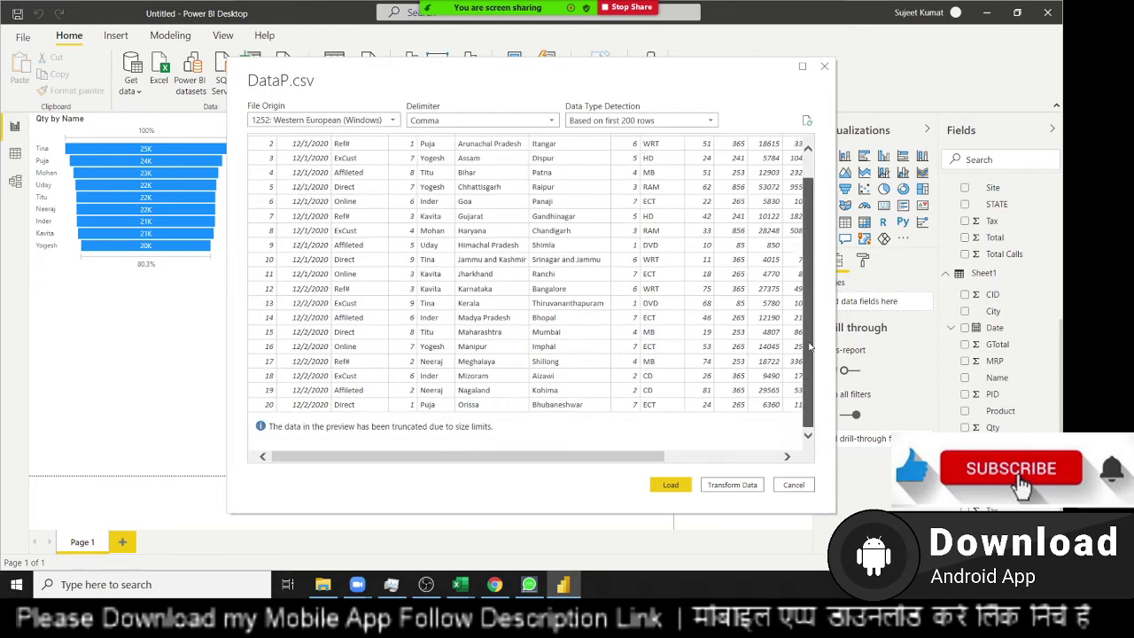
scroll(809, 346, up, 1)
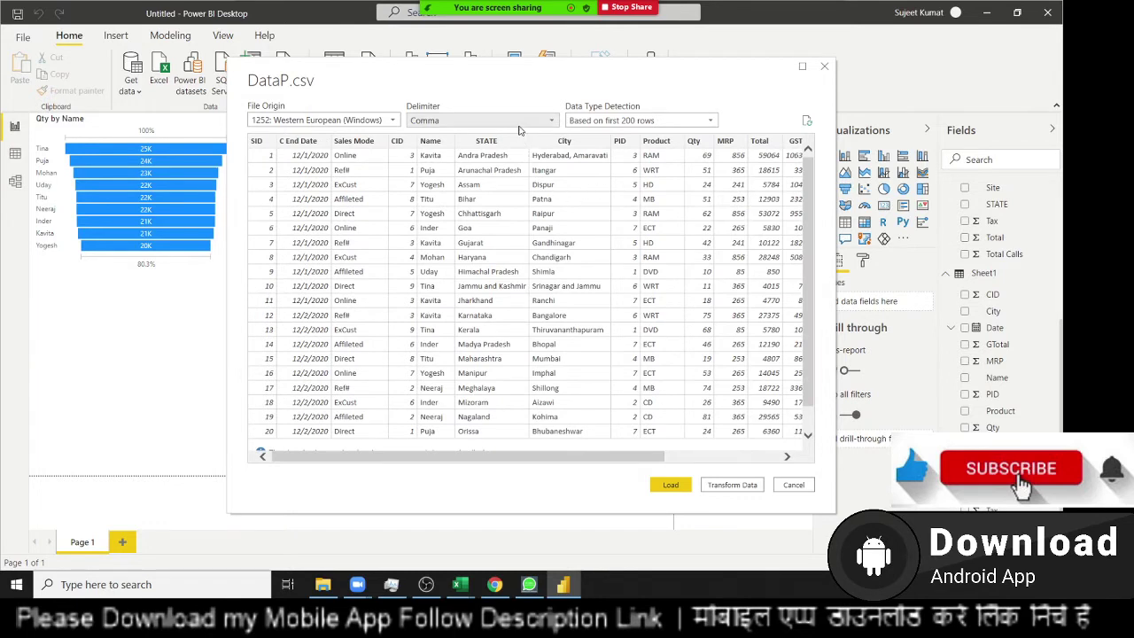
click(519, 120)
key(Escape)
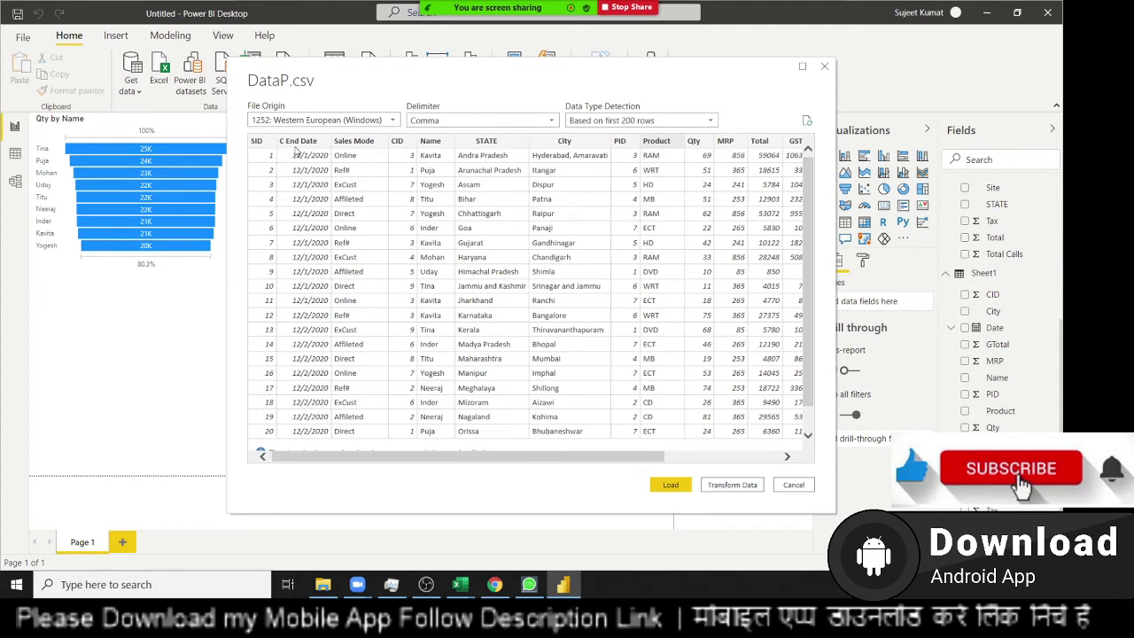
click(479, 121)
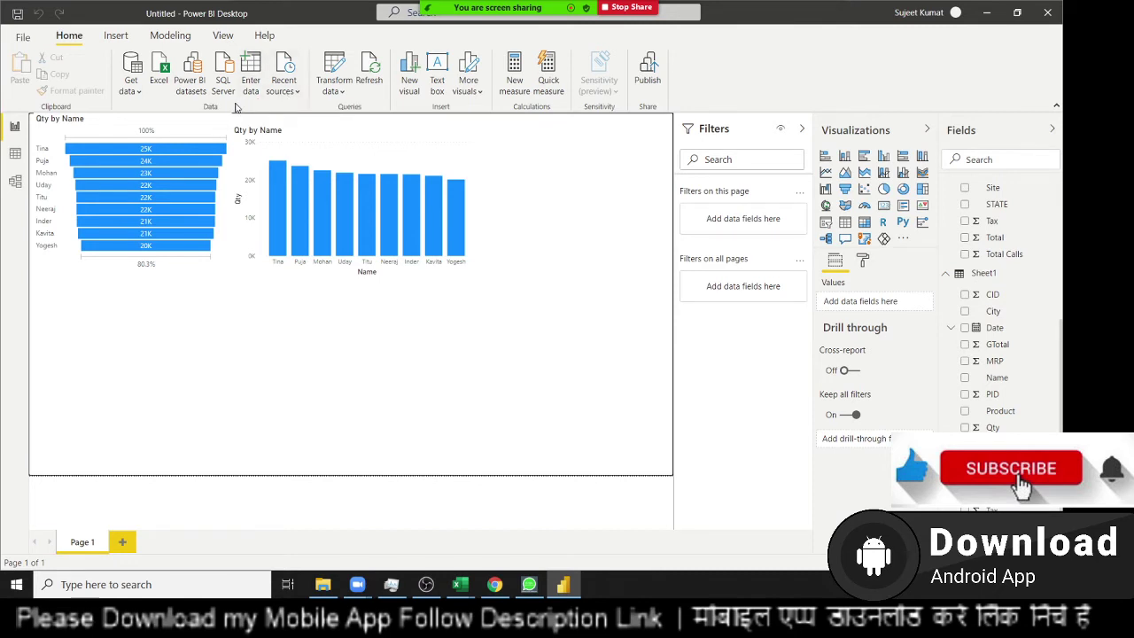
- Connect to DataP.pdf in Downloads using the PDF connector
click(131, 85)
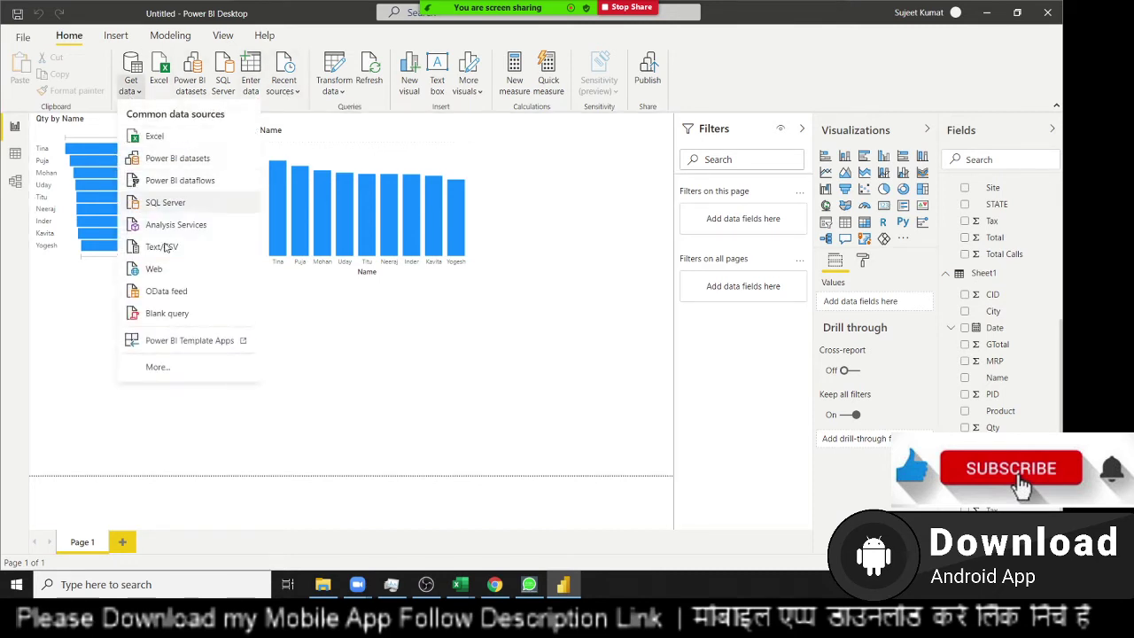
click(159, 365)
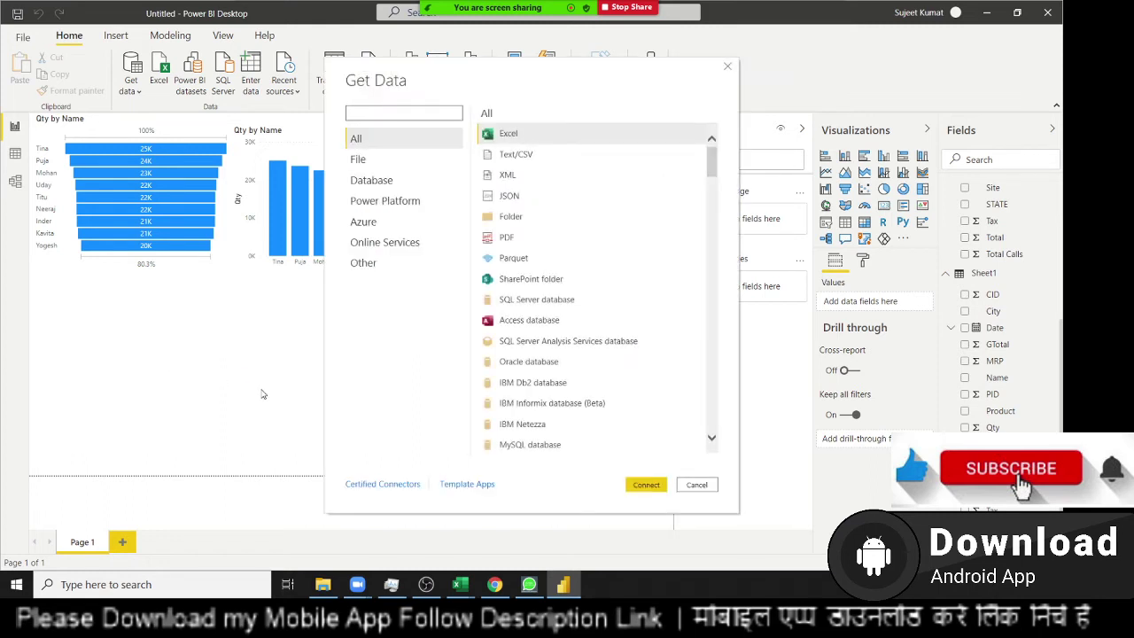
click(506, 238)
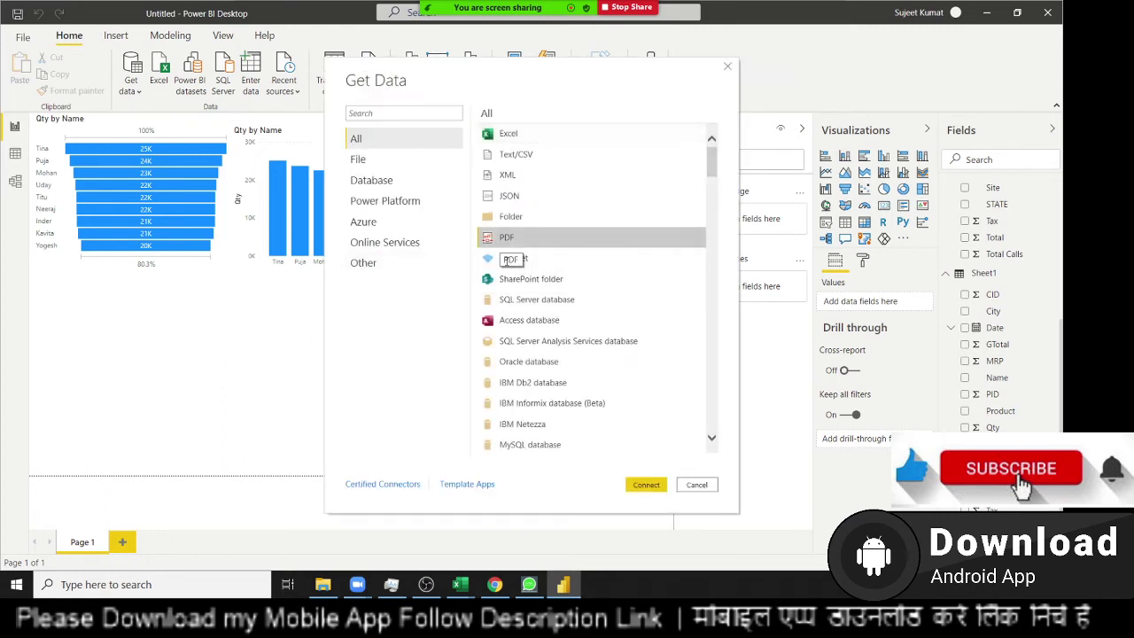
click(646, 485)
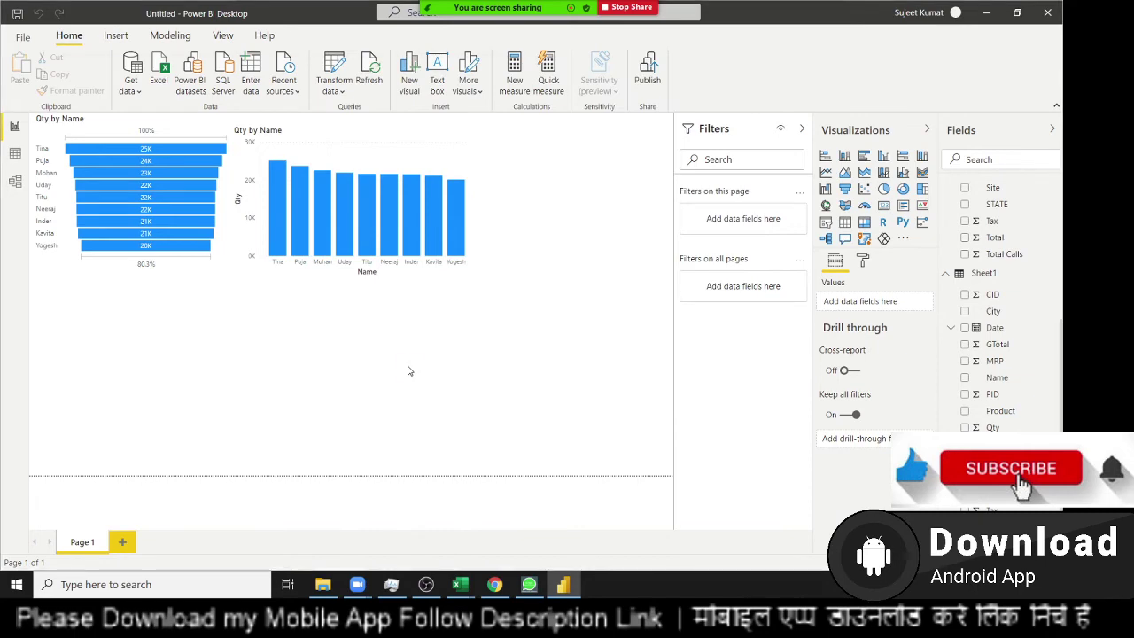
scroll(307, 266, down, 2)
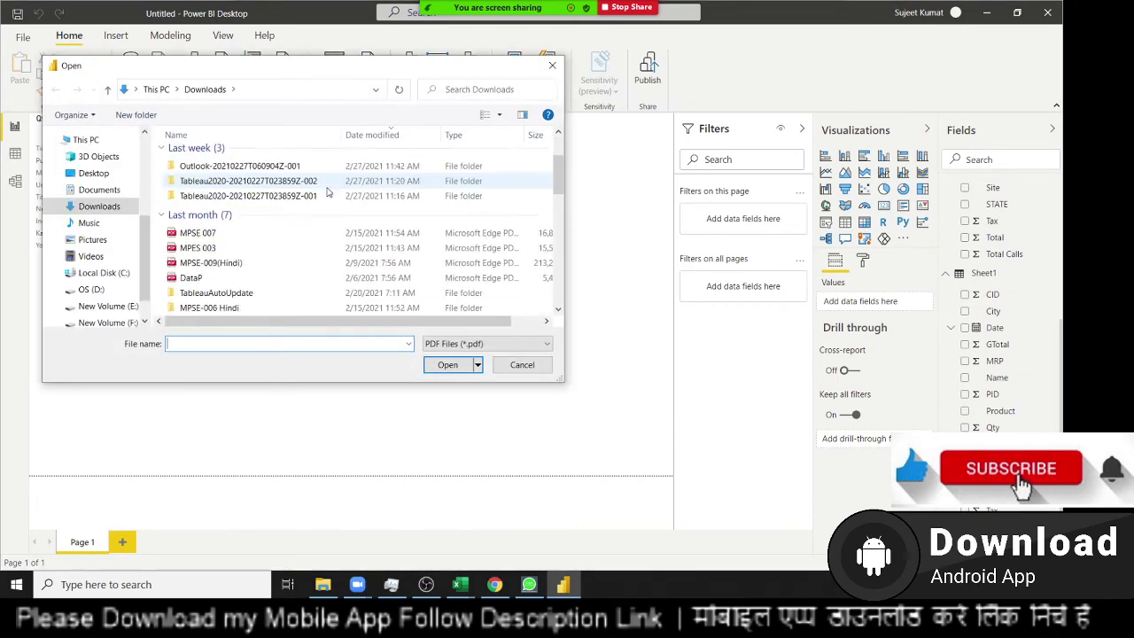
click(301, 282)
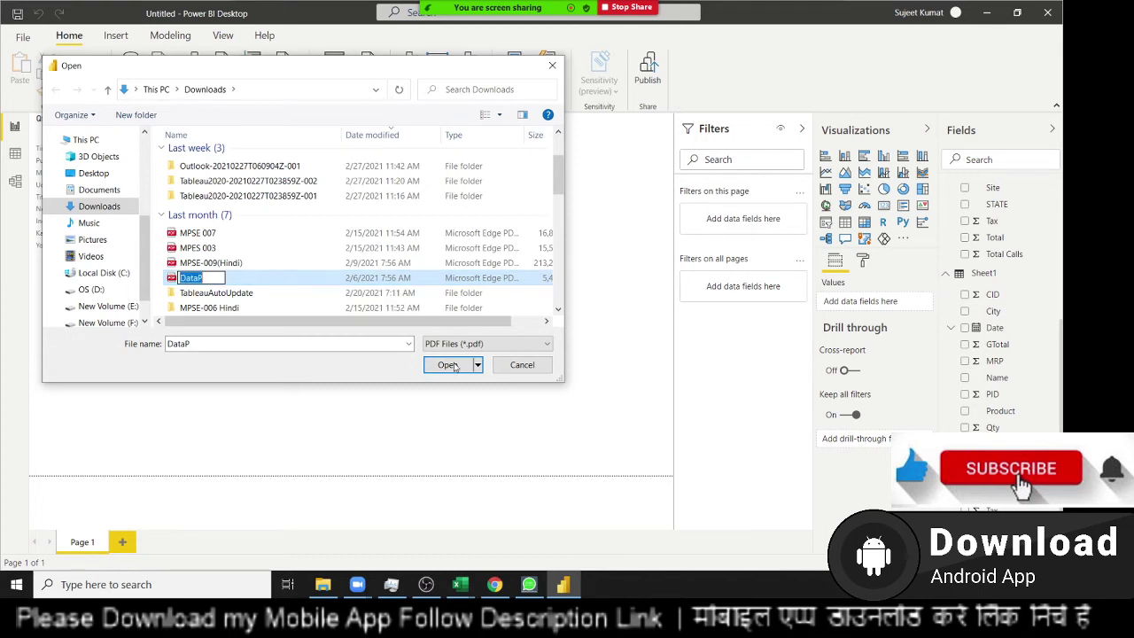
click(342, 283)
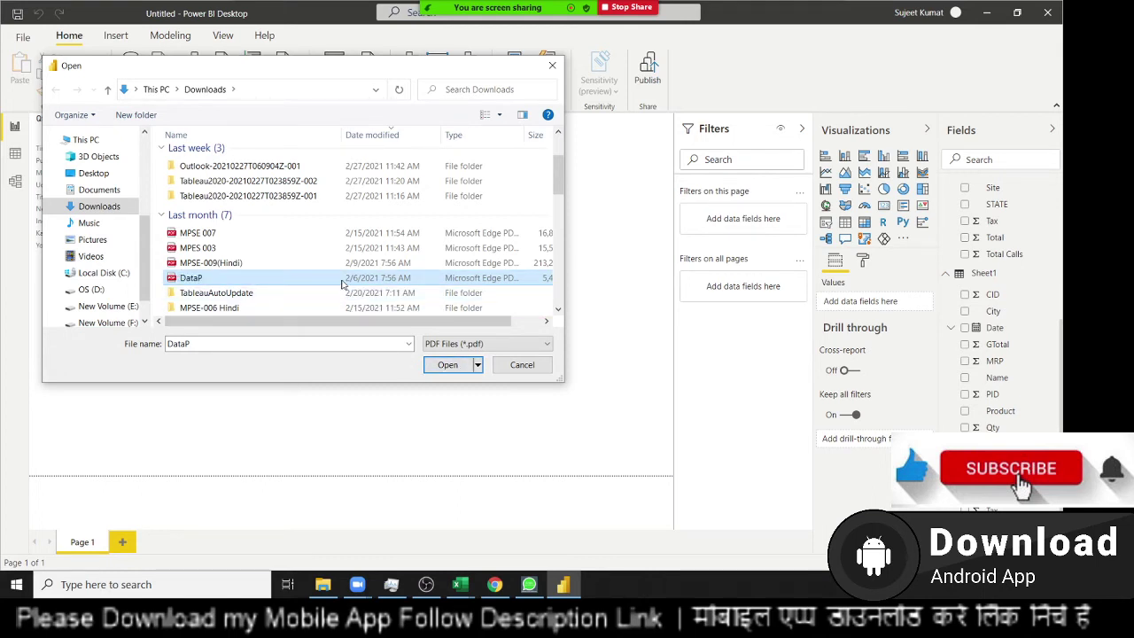
click(465, 365)
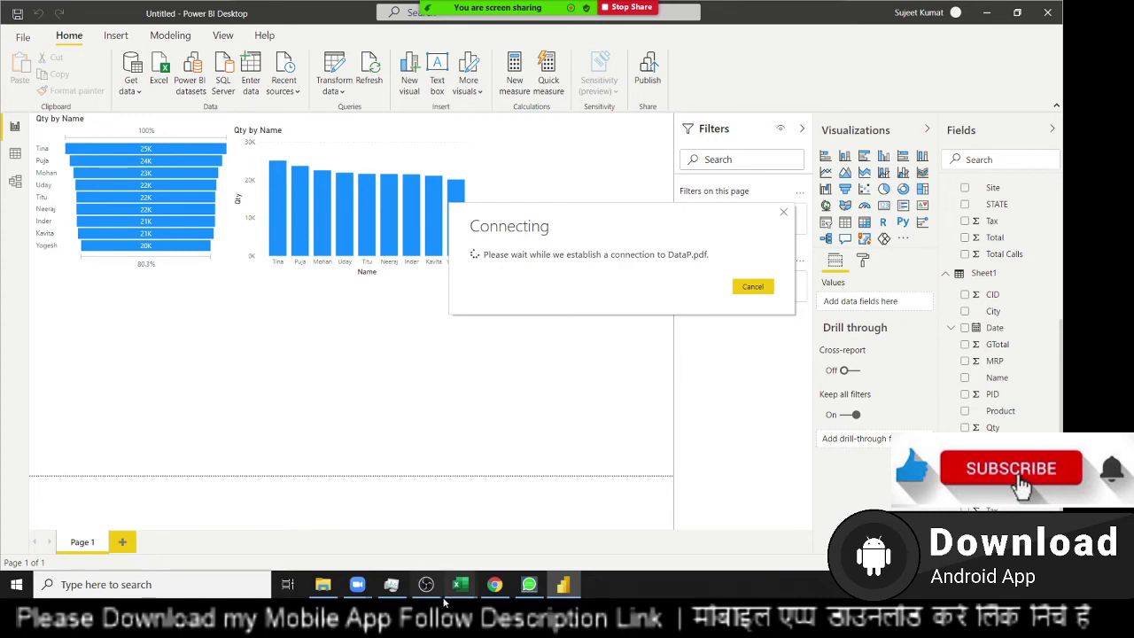
- Bring Excel's Donload App workbook forward on its student list sheet
mouse_move(460, 584)
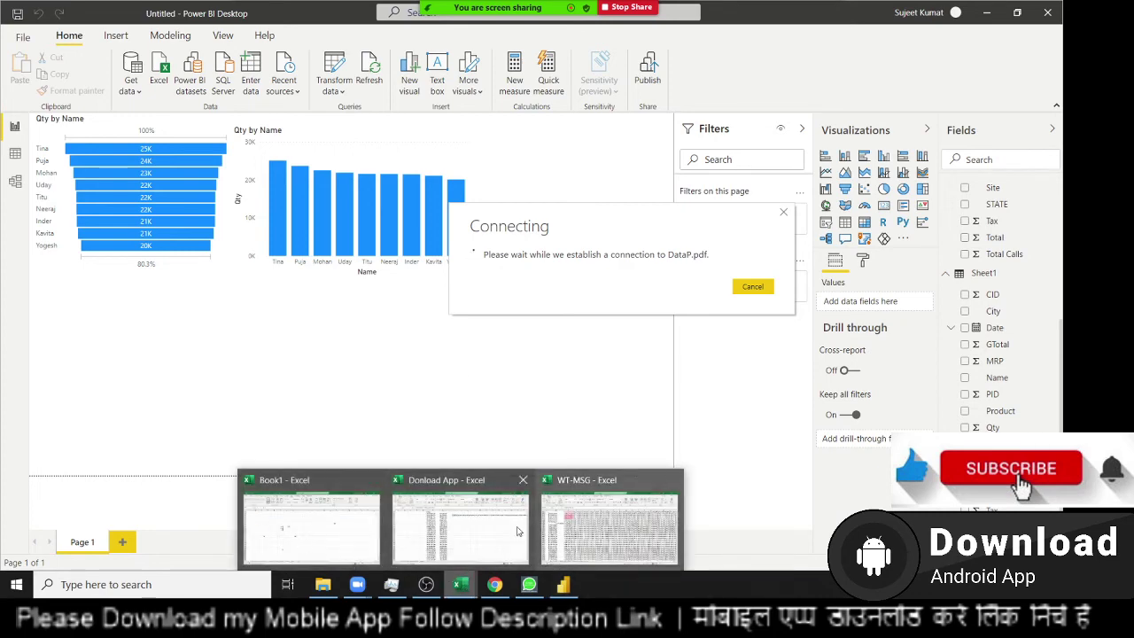
click(429, 532)
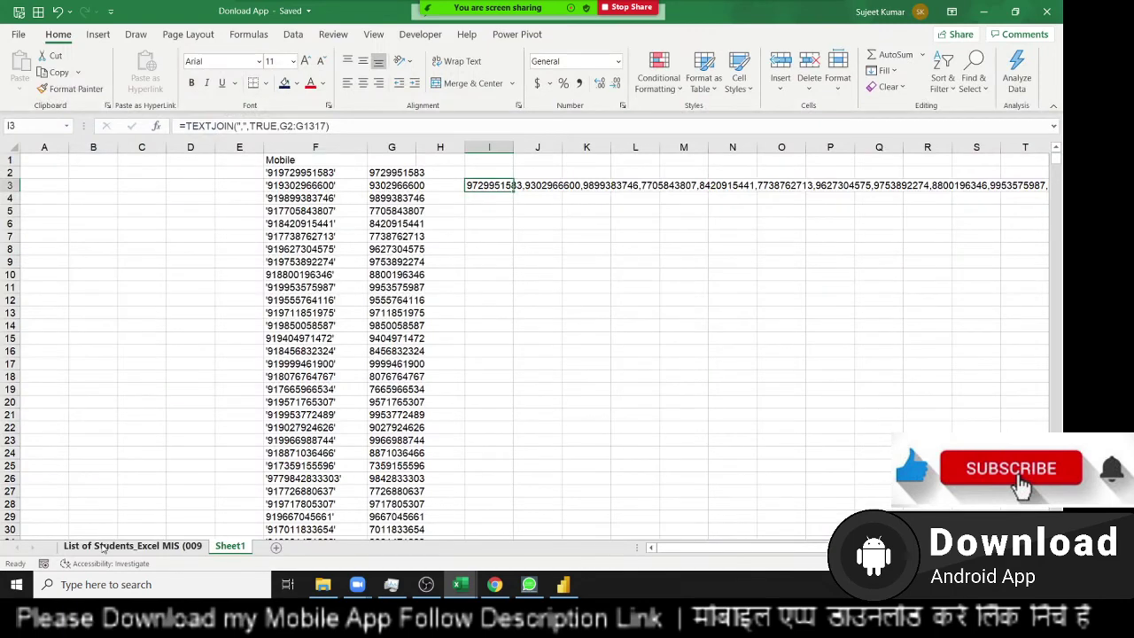
click(103, 547)
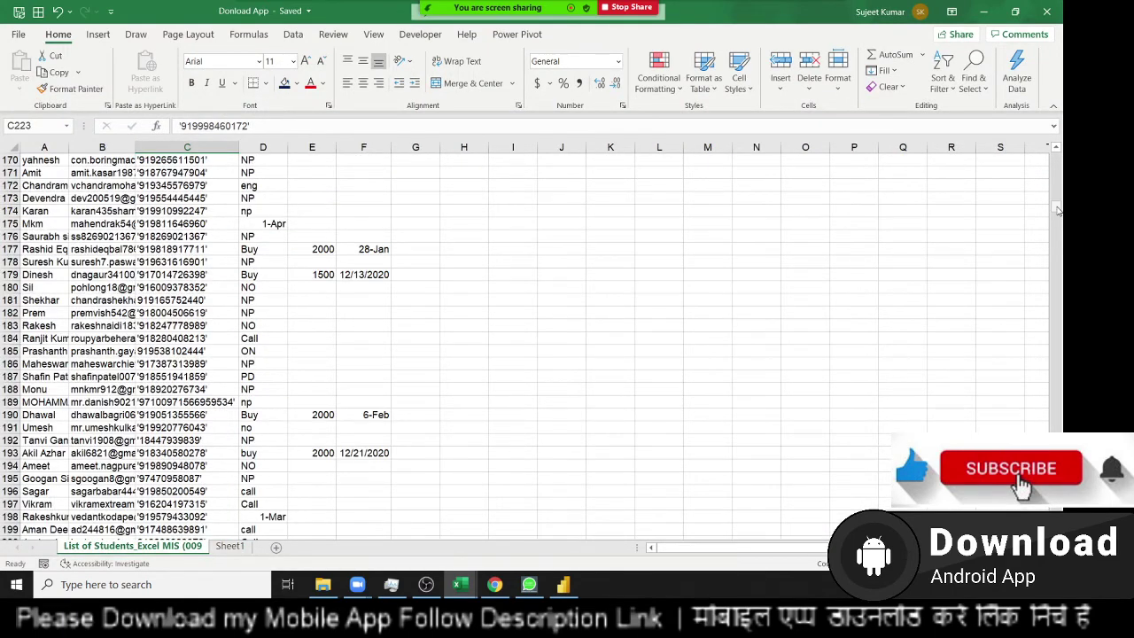
- Select the Name, Email and Mobile headers in A1:C1, scroll down, then minimize Excel
drag(1056, 208, 1056, 161)
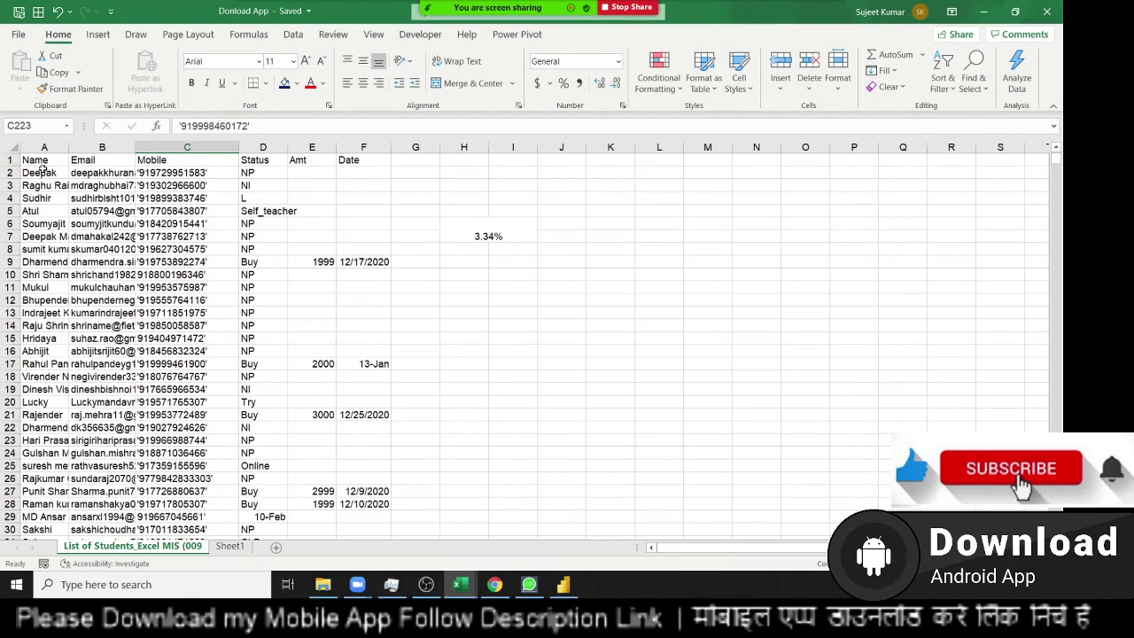
drag(42, 160, 172, 161)
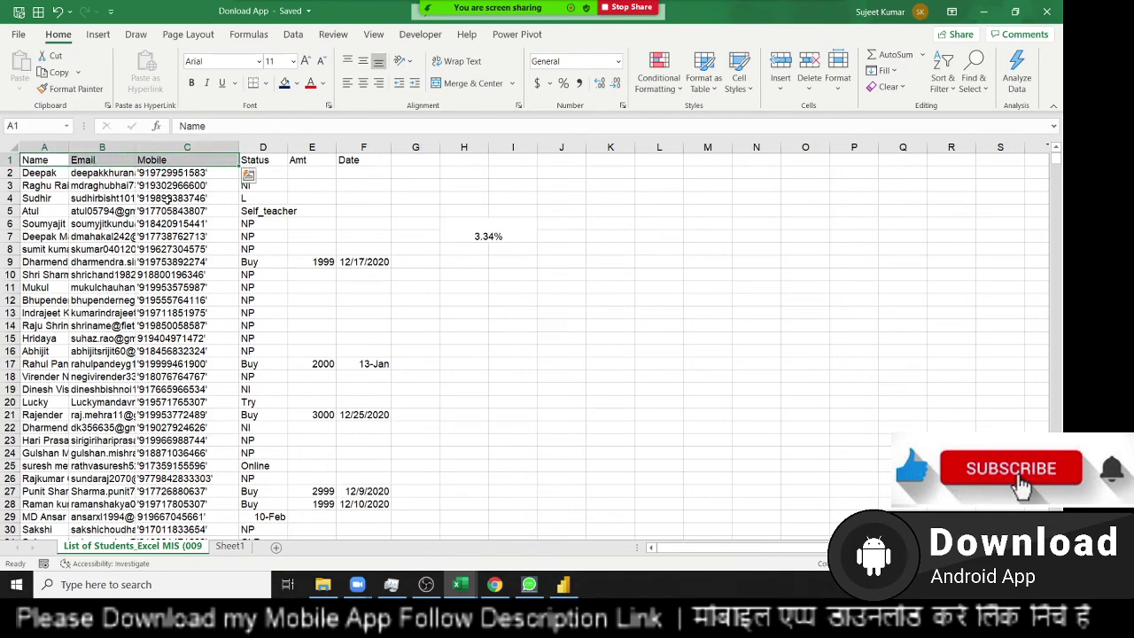
scroll(80, 349, down, 4)
scroll(40, 396, down, 5)
scroll(40, 396, down, 5)
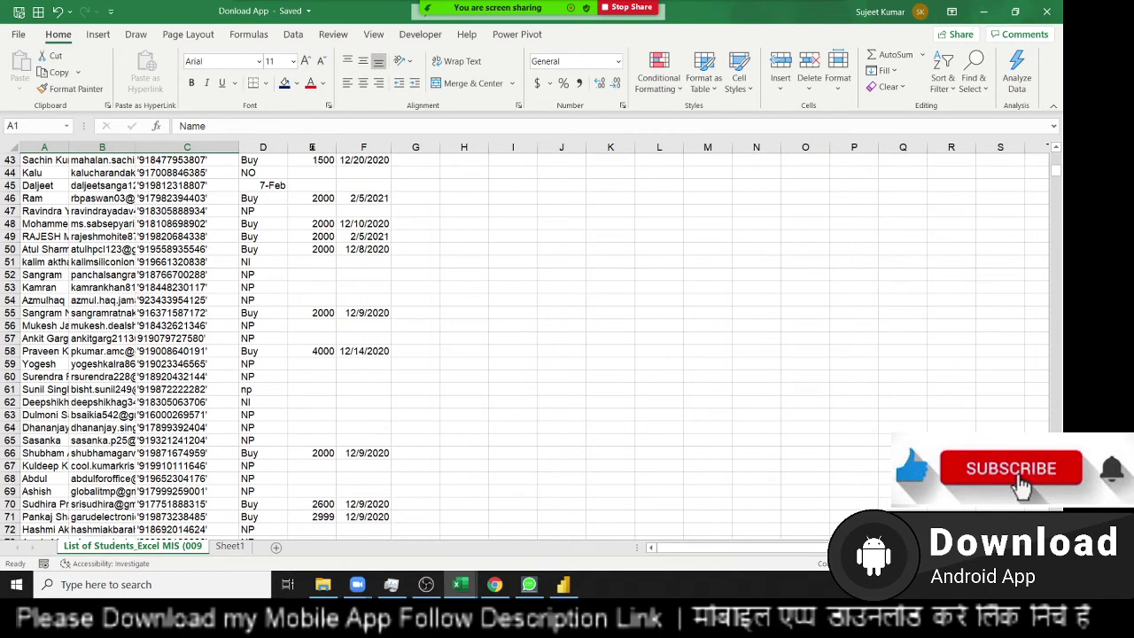
click(983, 12)
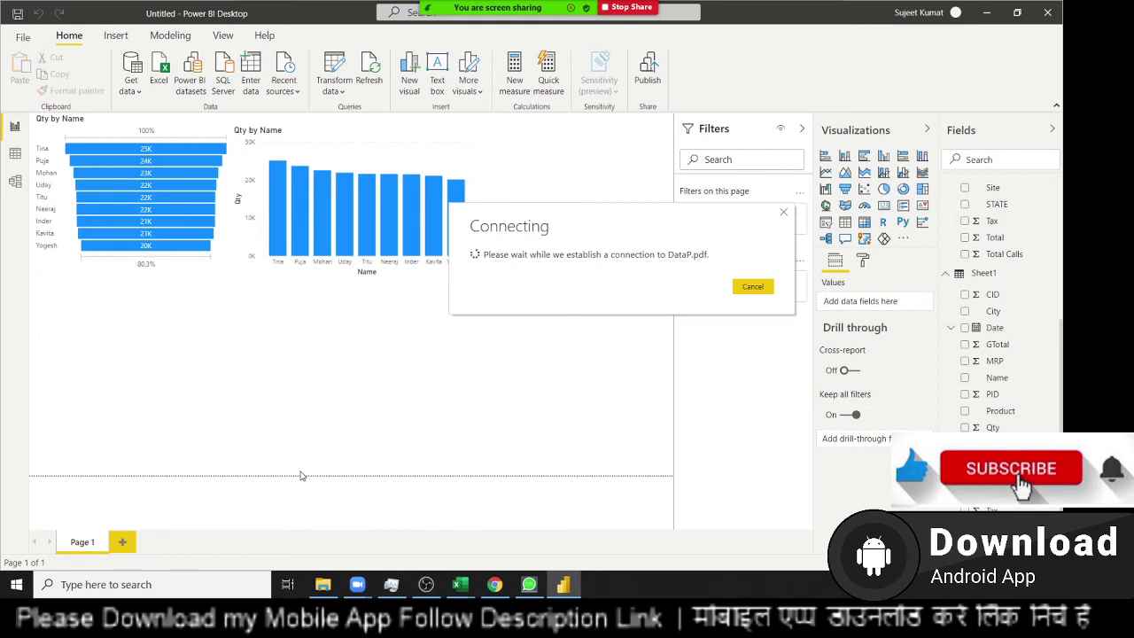
click(323, 588)
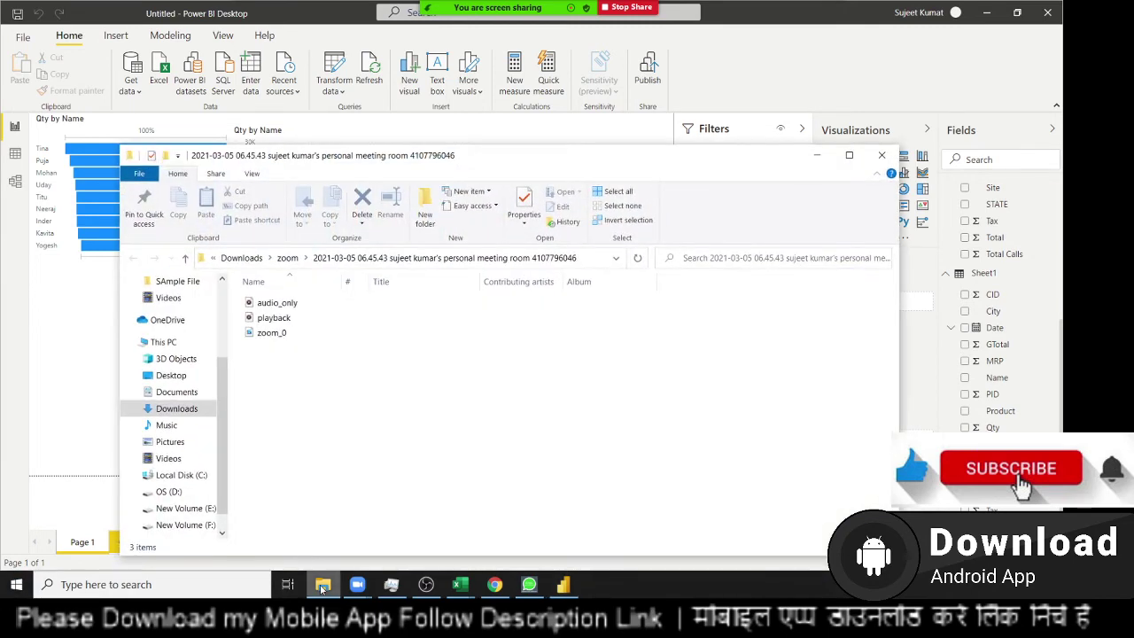
click(182, 409)
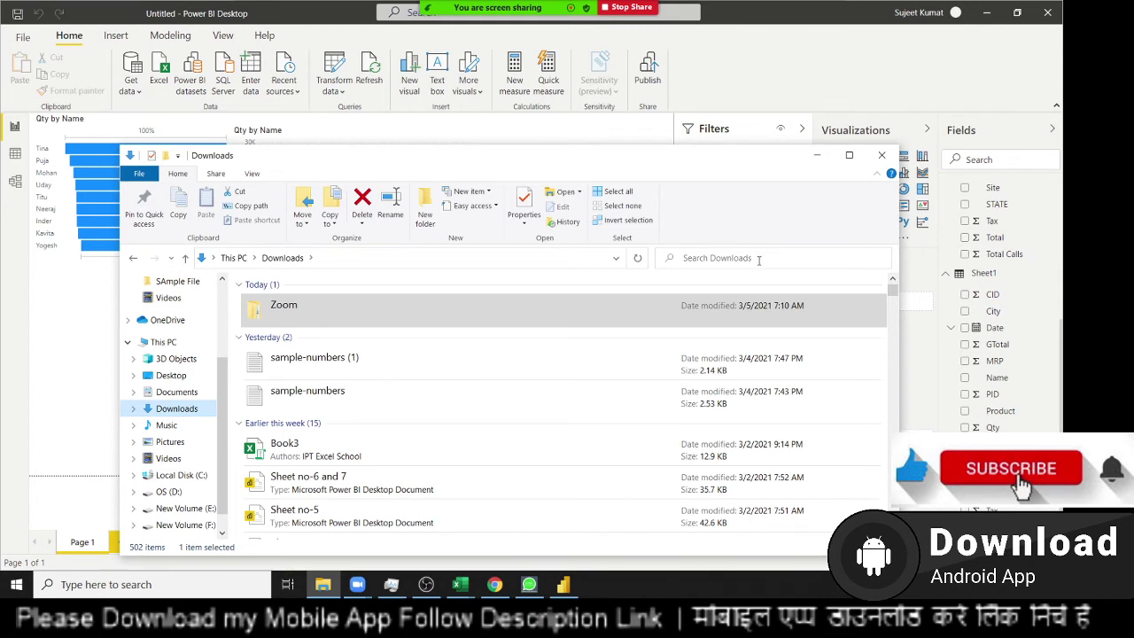
click(758, 259)
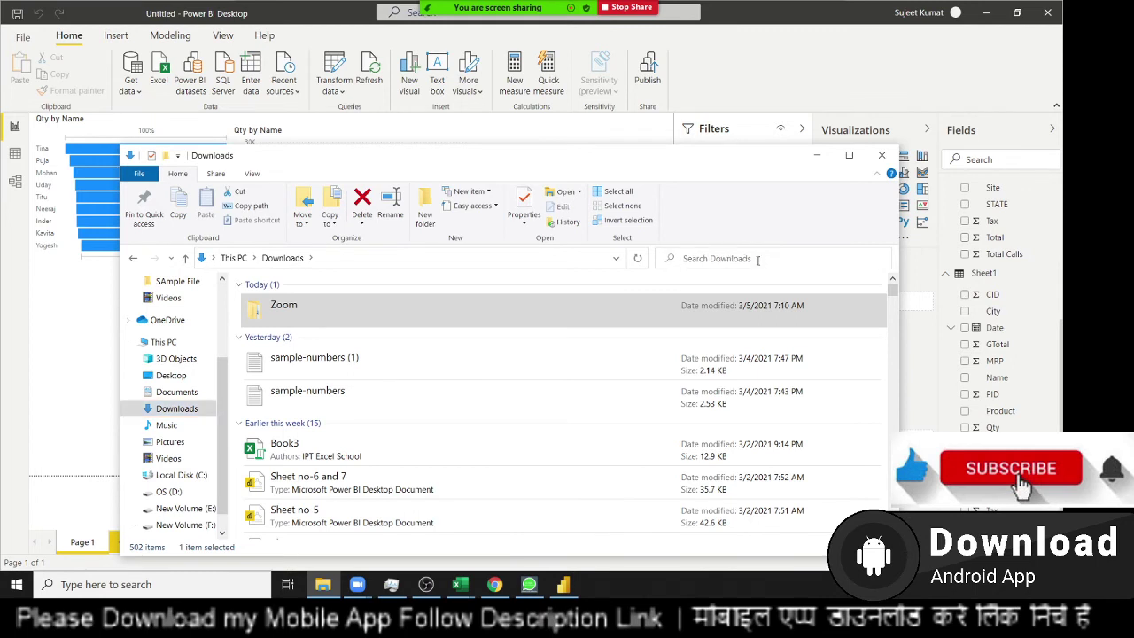
text(data)
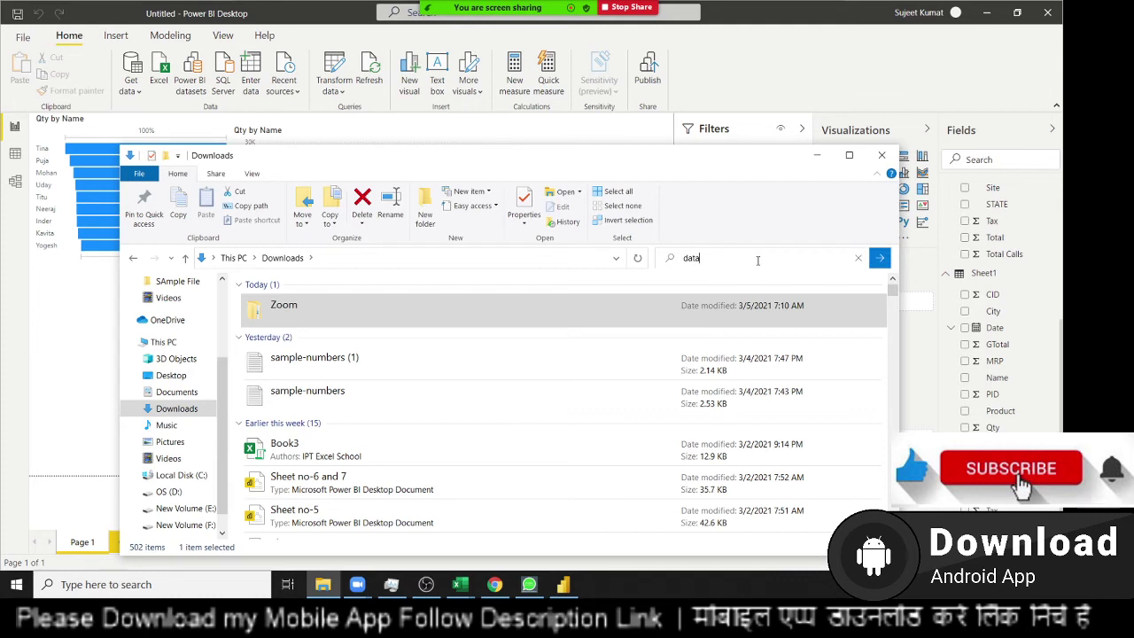
text(p)
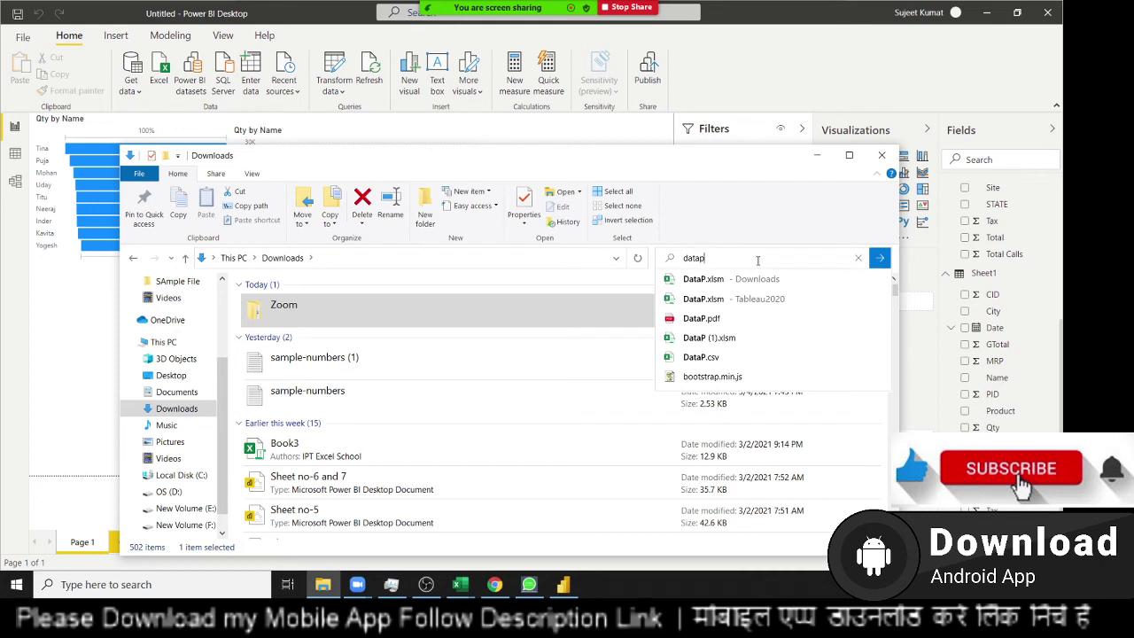
click(731, 326)
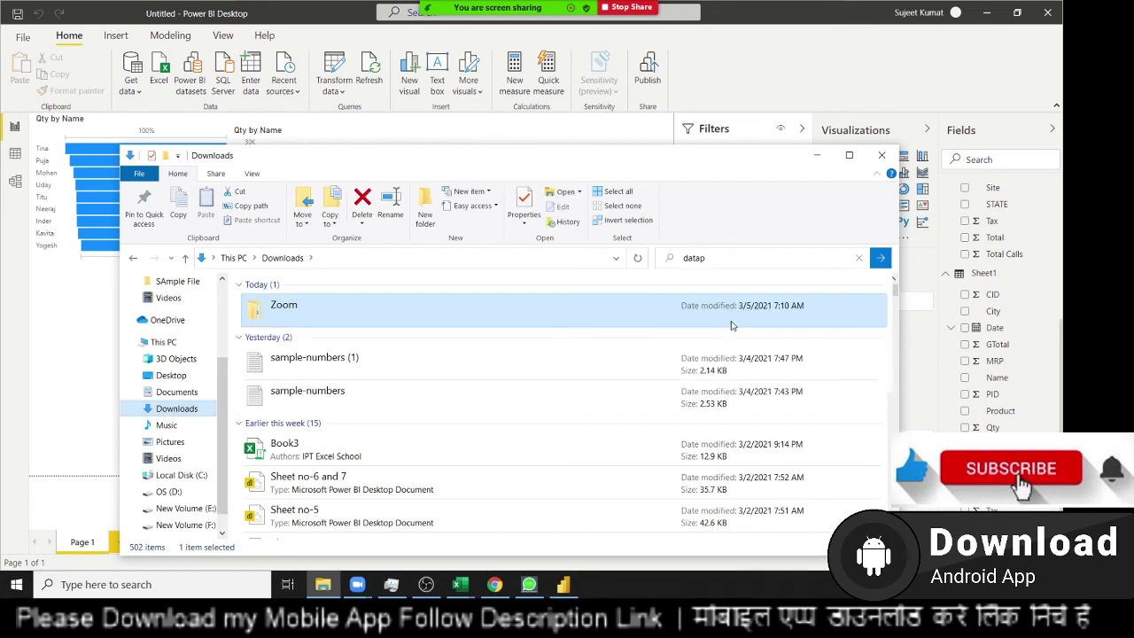
click(564, 598)
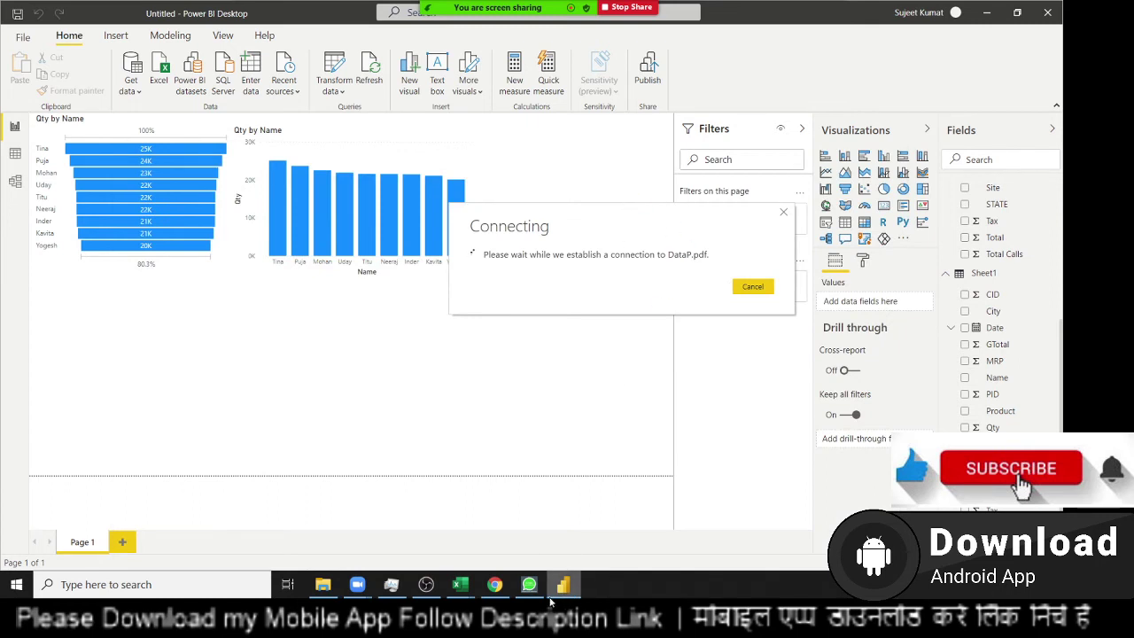
- Open DataP.pdf in Microsoft Edge, showing page 1 of 55 with its sales table
mouse_move(558, 585)
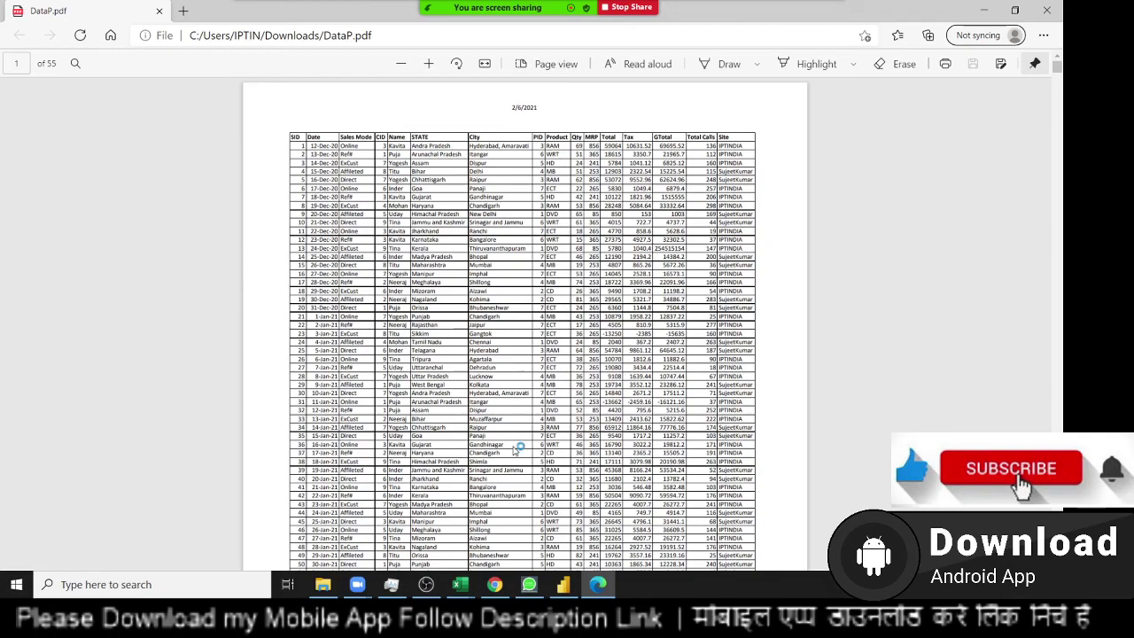
- Scroll through DataP.pdf's table pages in Edge, then switch back to Power BI's Navigator
scroll(524, 354, down, 5)
scroll(356, 270, down, 4)
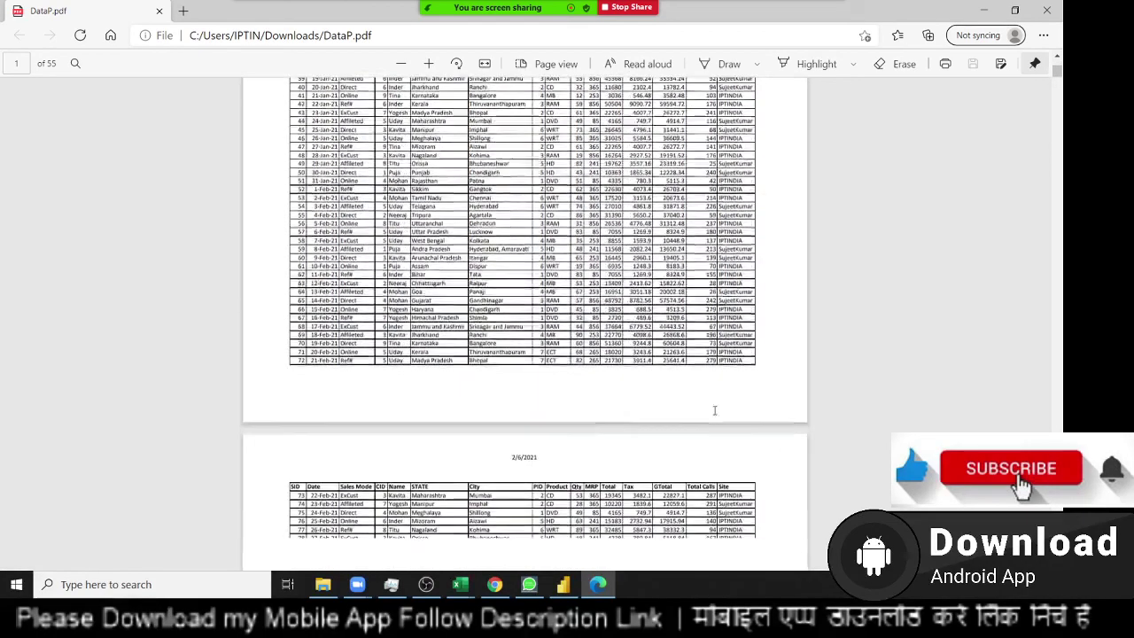
scroll(355, 270, down, 5)
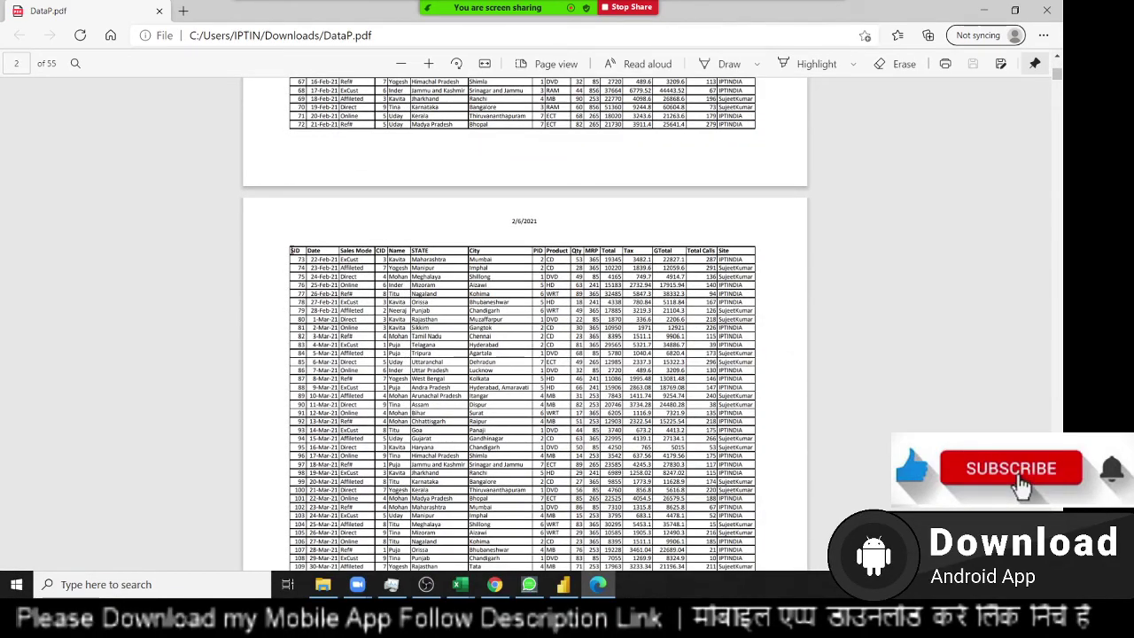
scroll(625, 340, down, 5)
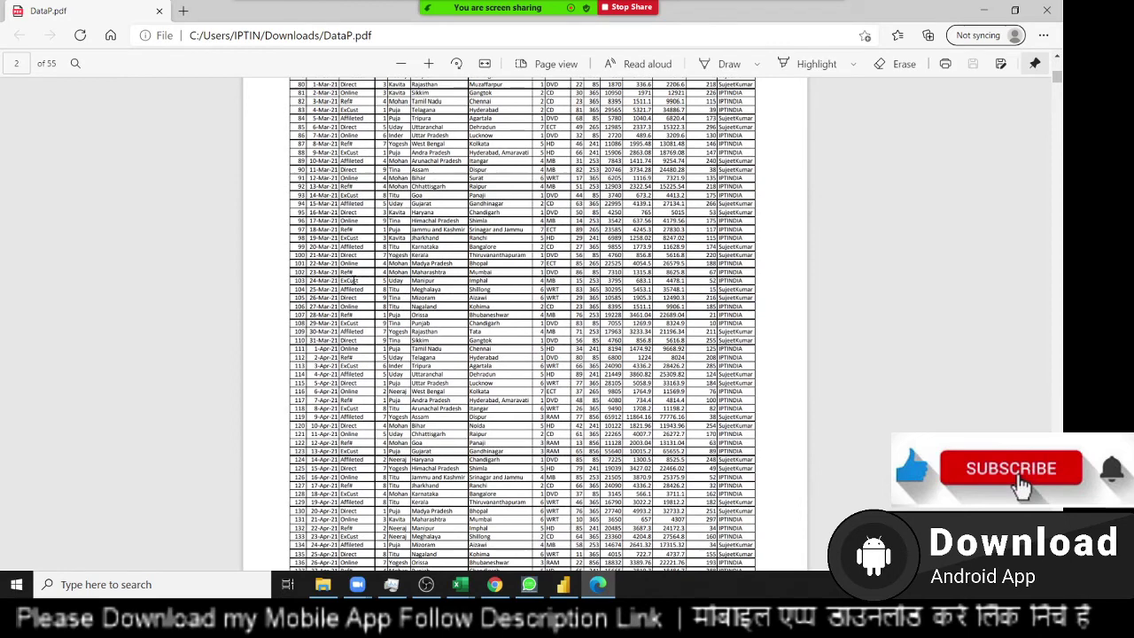
click(563, 585)
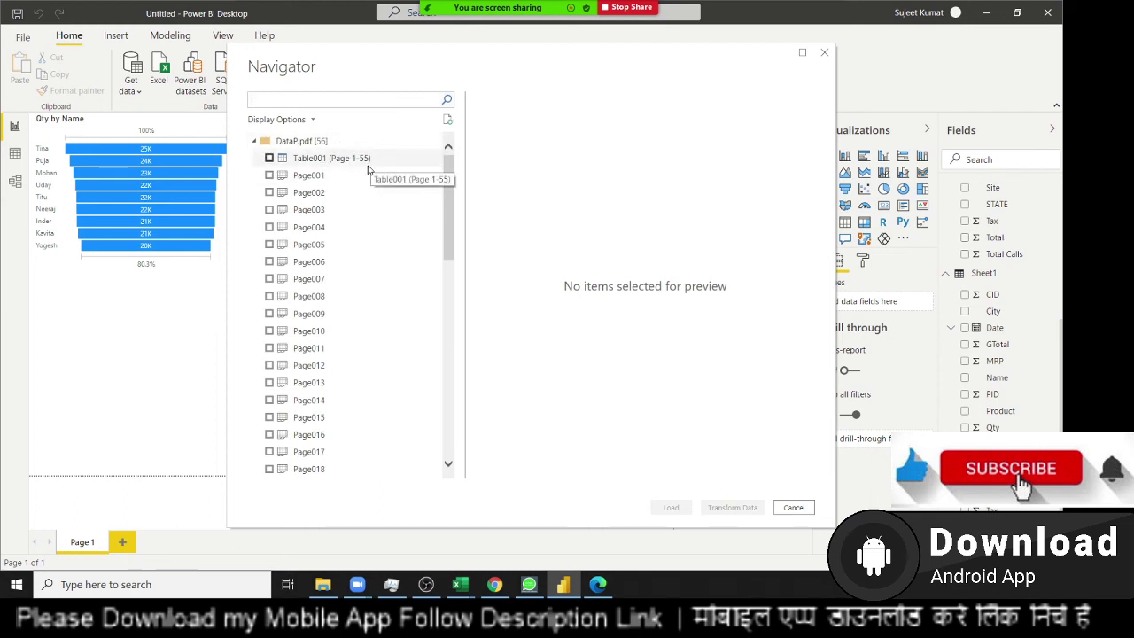
- Preview Table001 (Page 1-55) in Navigator and tick it for import
click(364, 169)
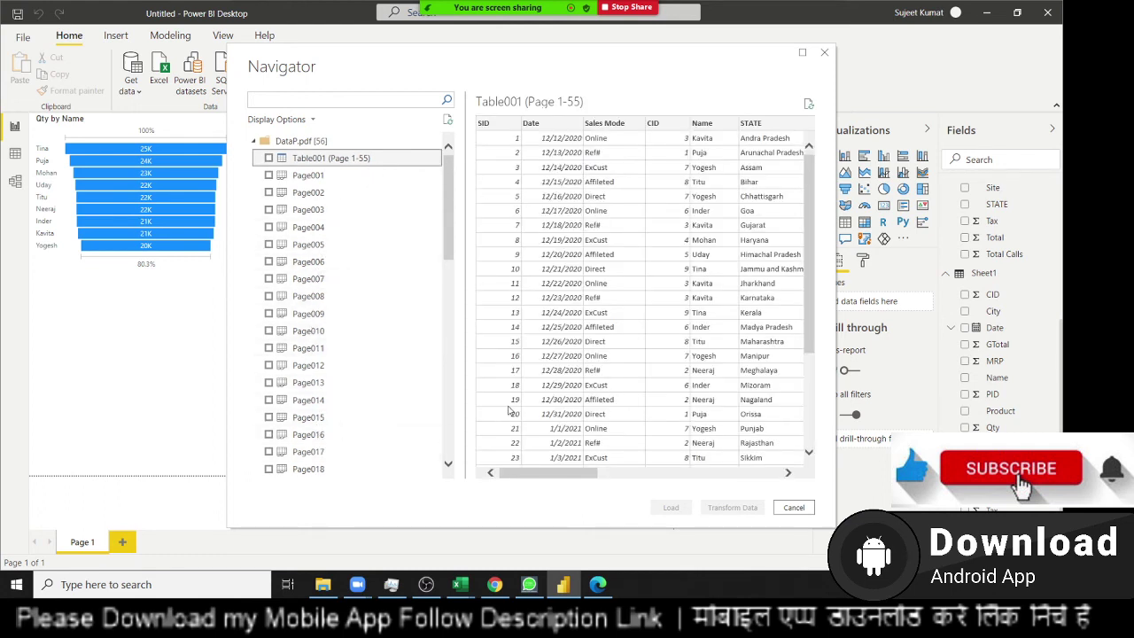
scroll(678, 256, down, 2)
scroll(678, 256, up, 2)
scroll(679, 256, down, 4)
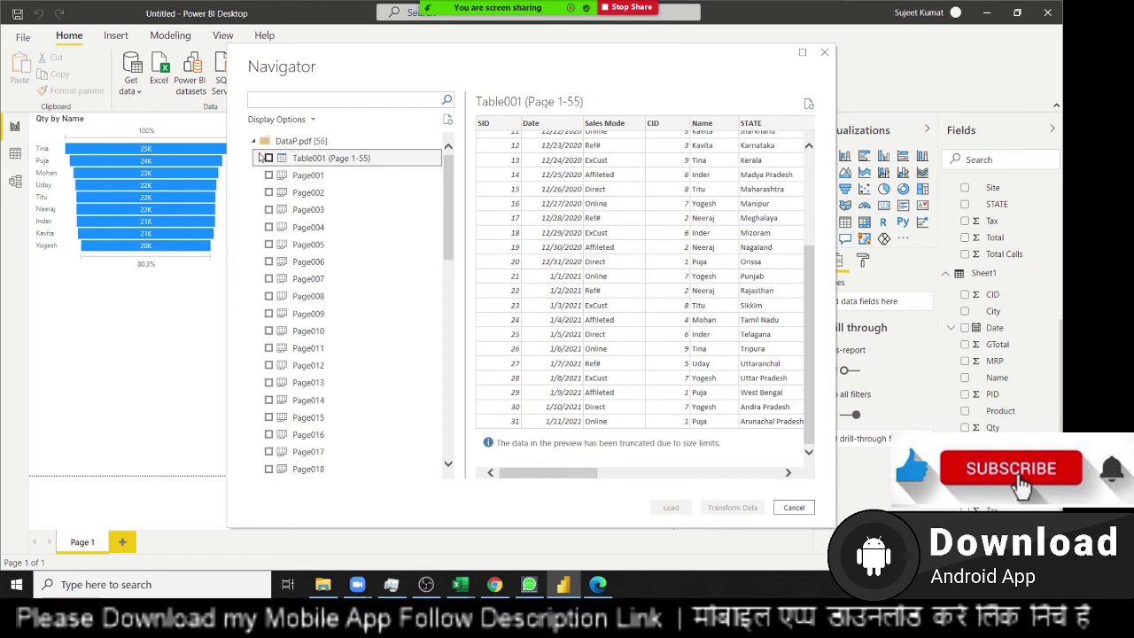
click(268, 157)
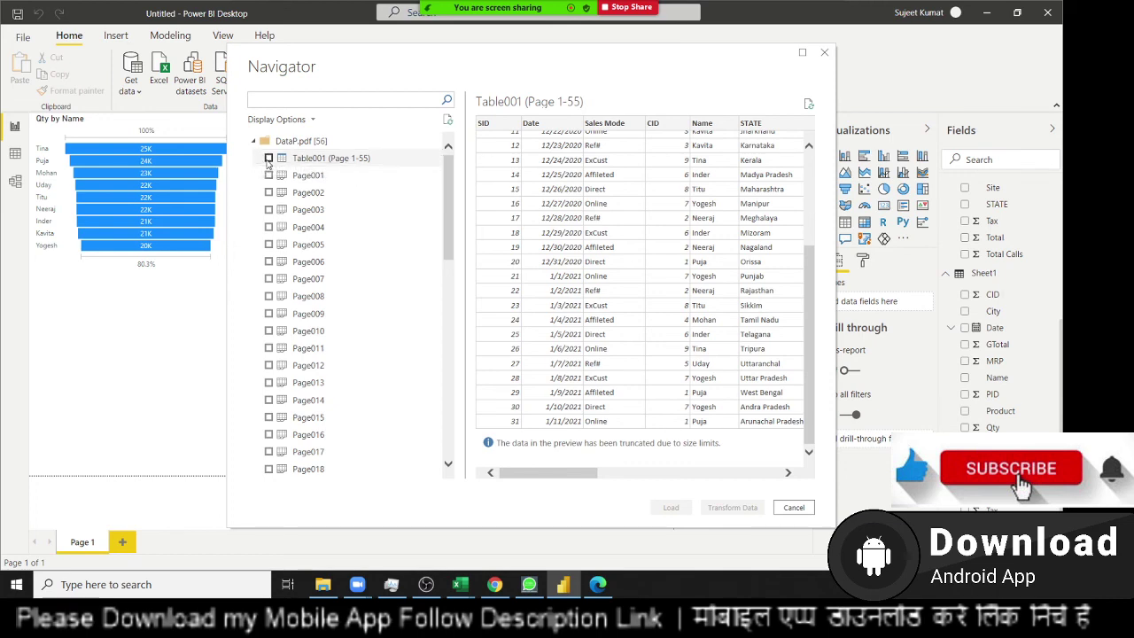